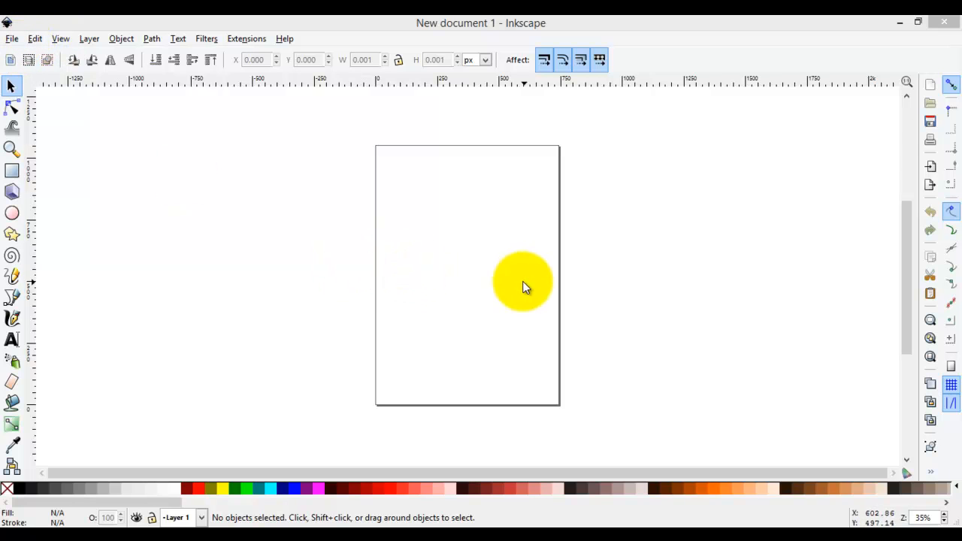
- Open Document Properties and set both the default units and the custom page size units to inches
left_click(12, 39)
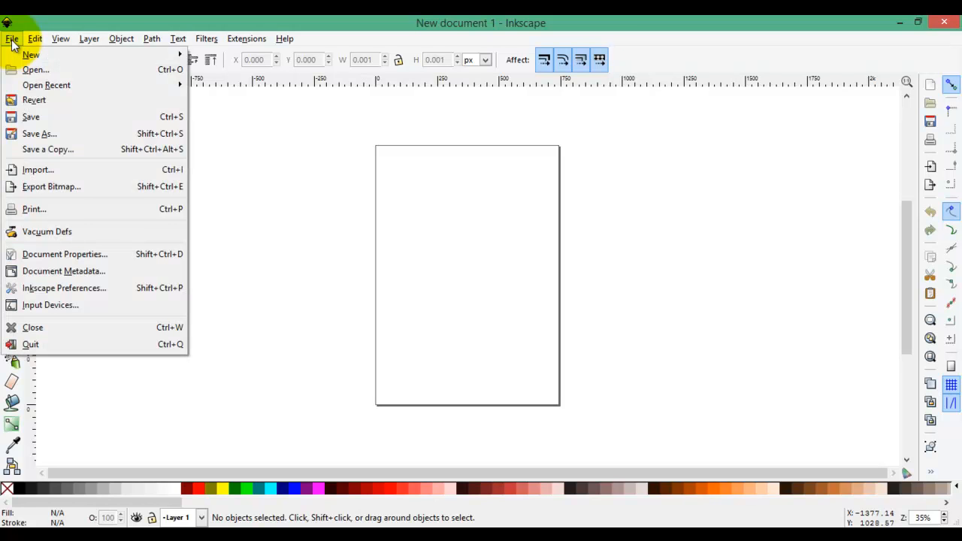
left_click(97, 255)
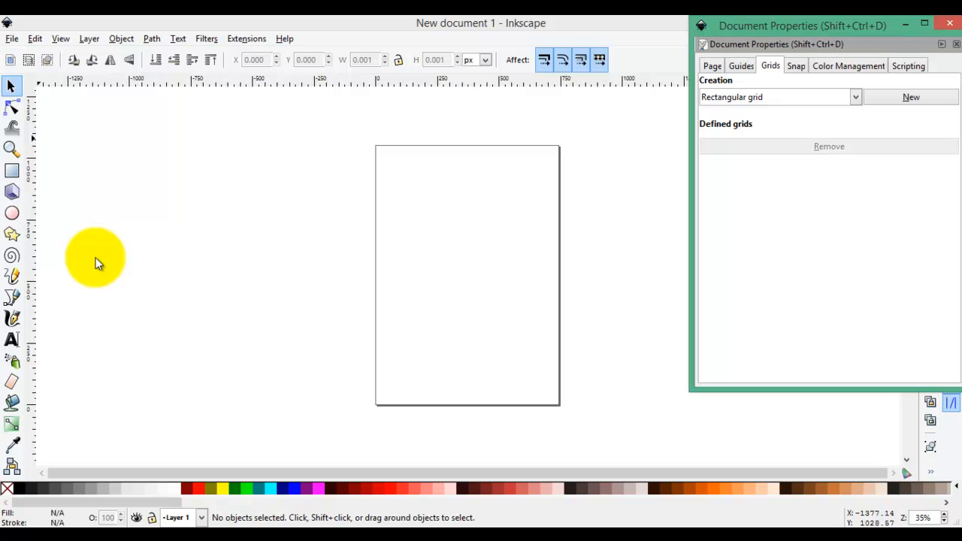
left_click(712, 68)
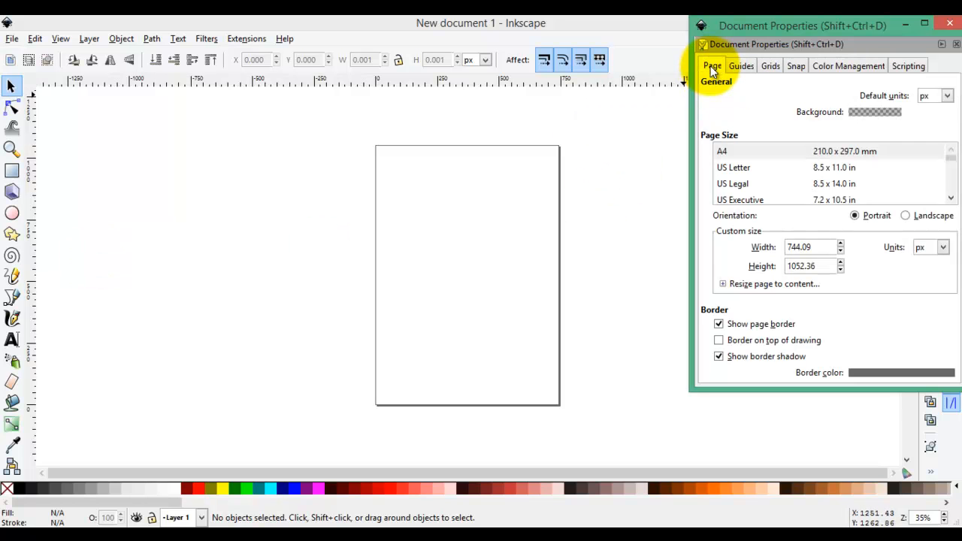
left_click_drag(792, 28, 574, 51)
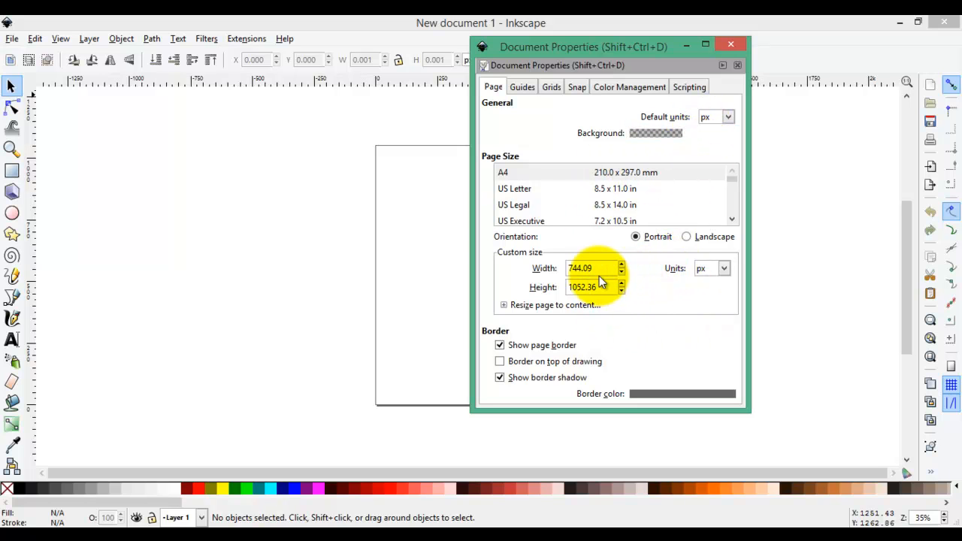
left_click(729, 117)
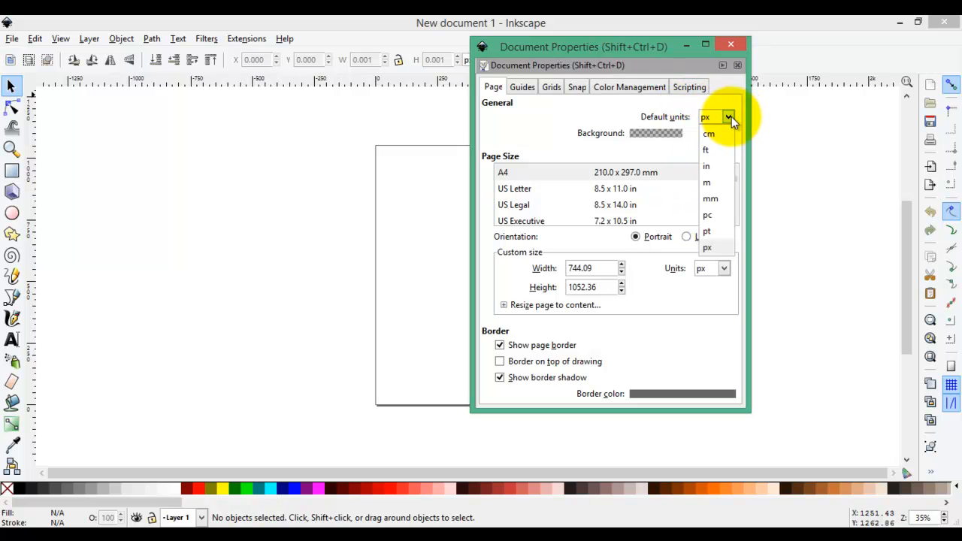
left_click(707, 167)
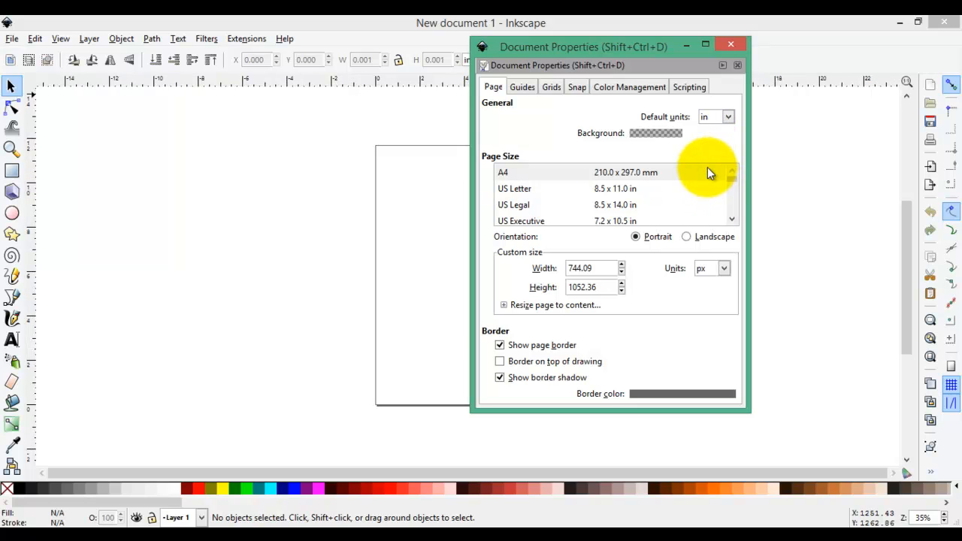
left_click(723, 268)
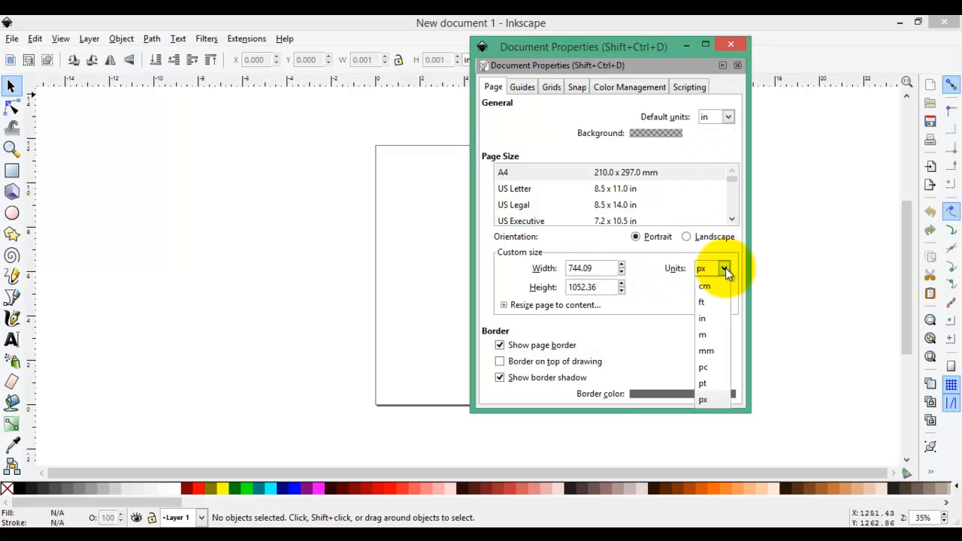
left_click(714, 317)
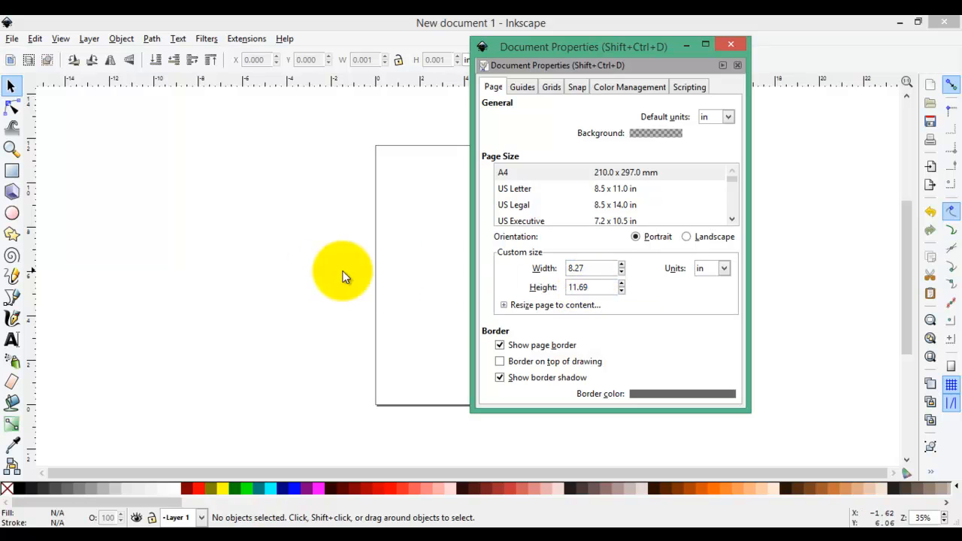
- Set the custom page size to 24 by 24 inches
double_click(591, 269)
key("BackSpace")
key("BackSpace")
key("BackSpace")
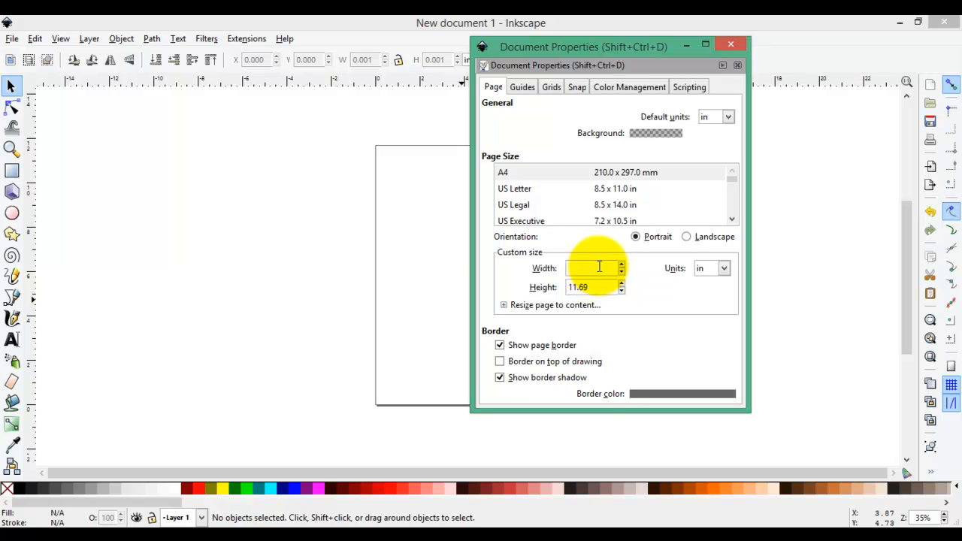
type("24")
key("Return")
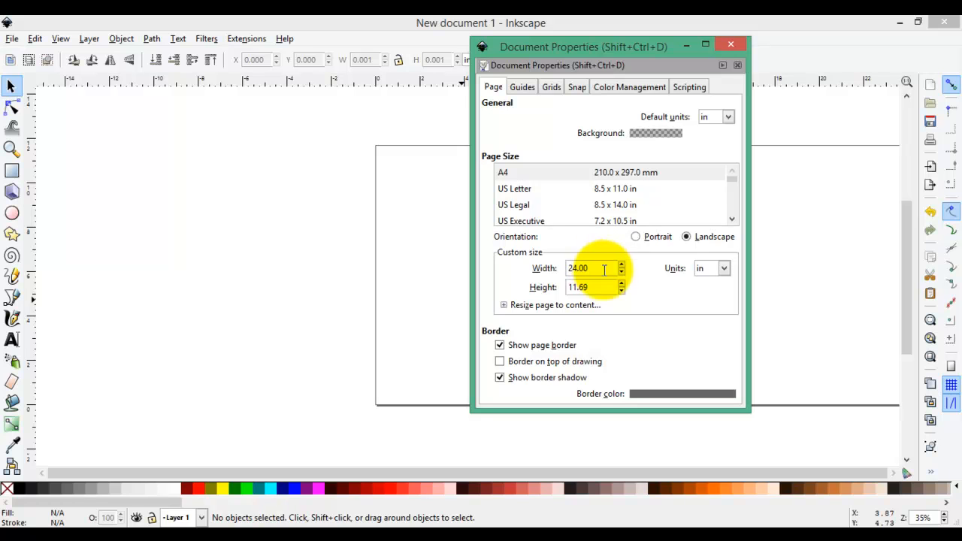
left_click_drag(608, 286, 579, 286)
key("BackSpace")
key("BackSpace")
key("BackSpace")
key("BackSpace")
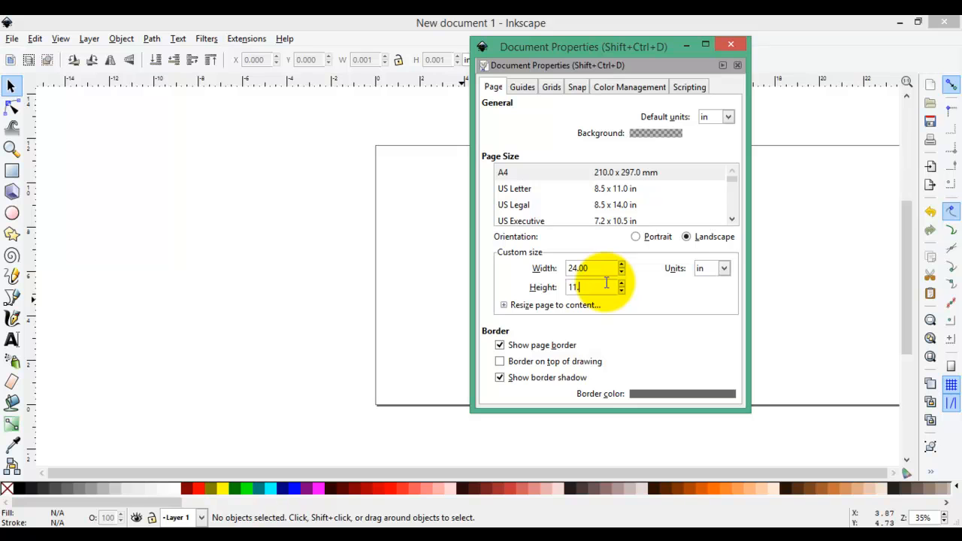
type("24")
key("Return")
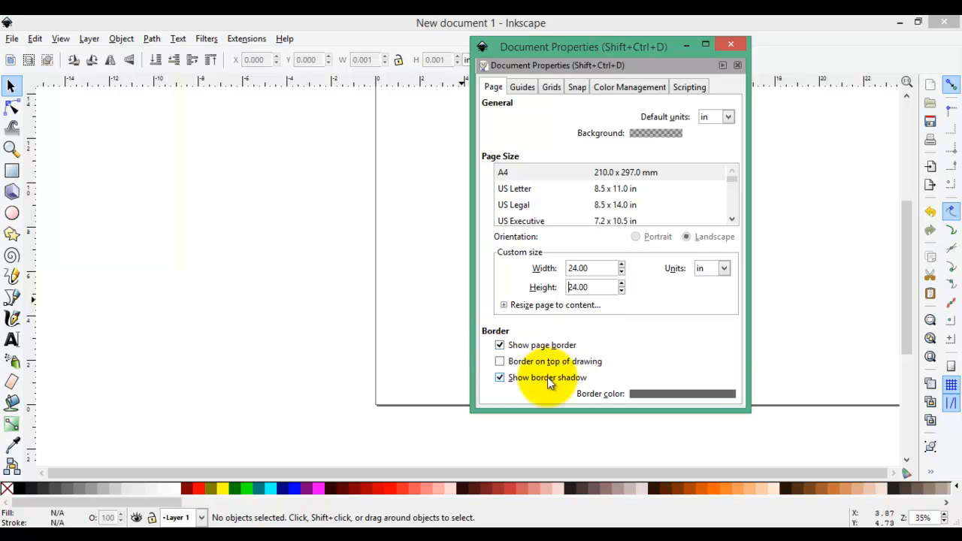
- Turn off the page border shadow and create a new rectangular grid
left_click(501, 378)
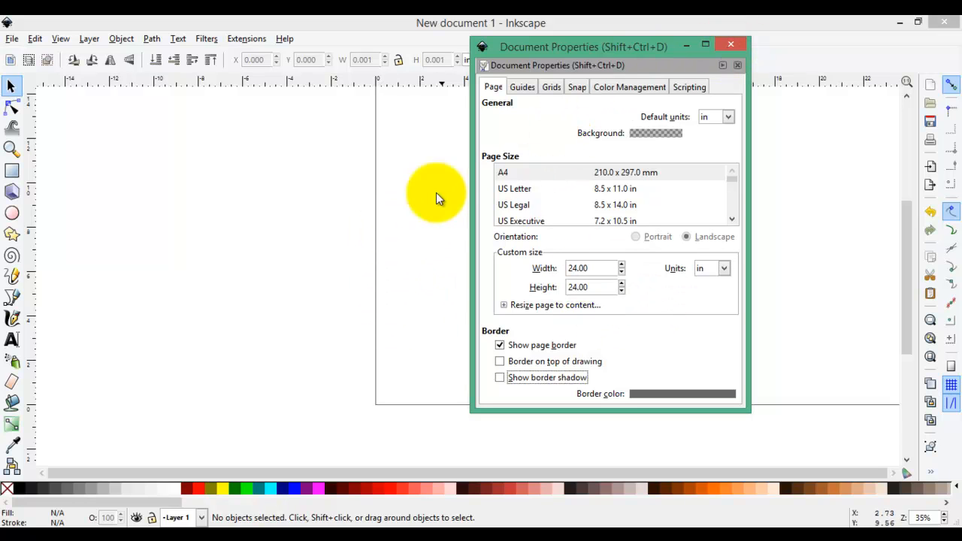
left_click(550, 88)
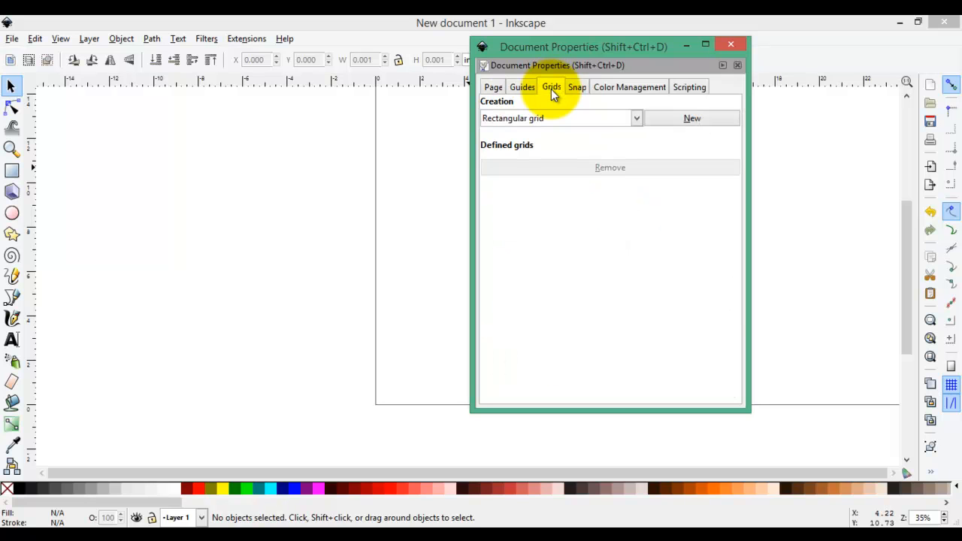
left_click(709, 120)
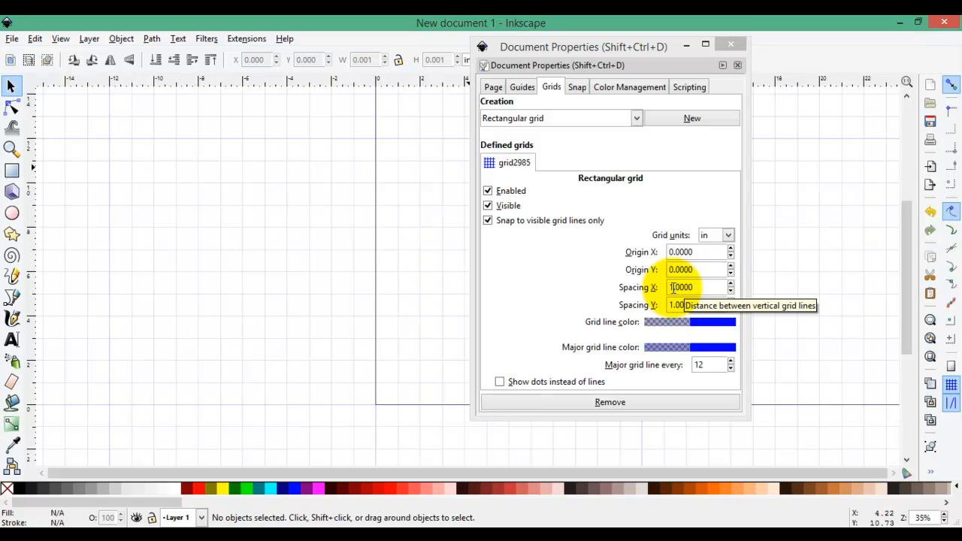
- Set the grid's X and Y spacing to 0.25 in
left_click(12, 40)
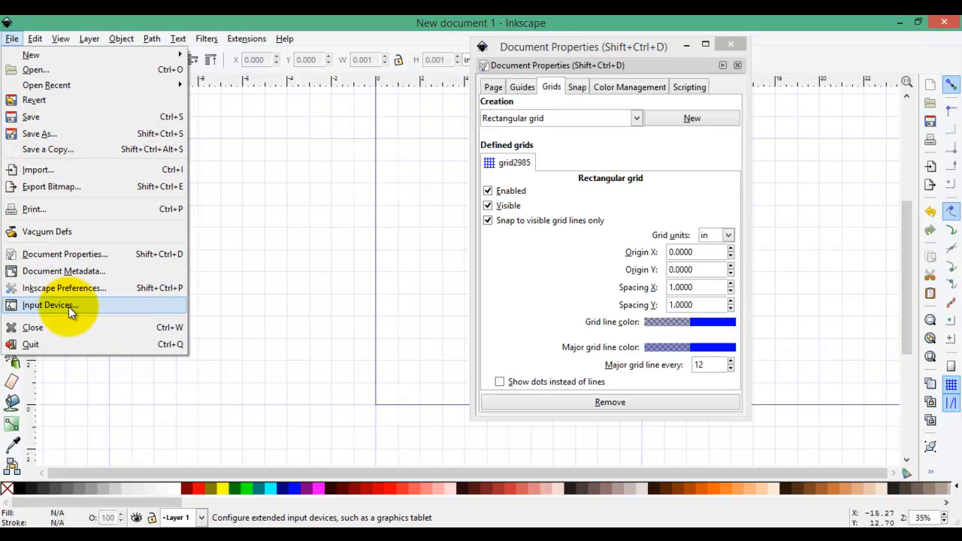
left_click(568, 293)
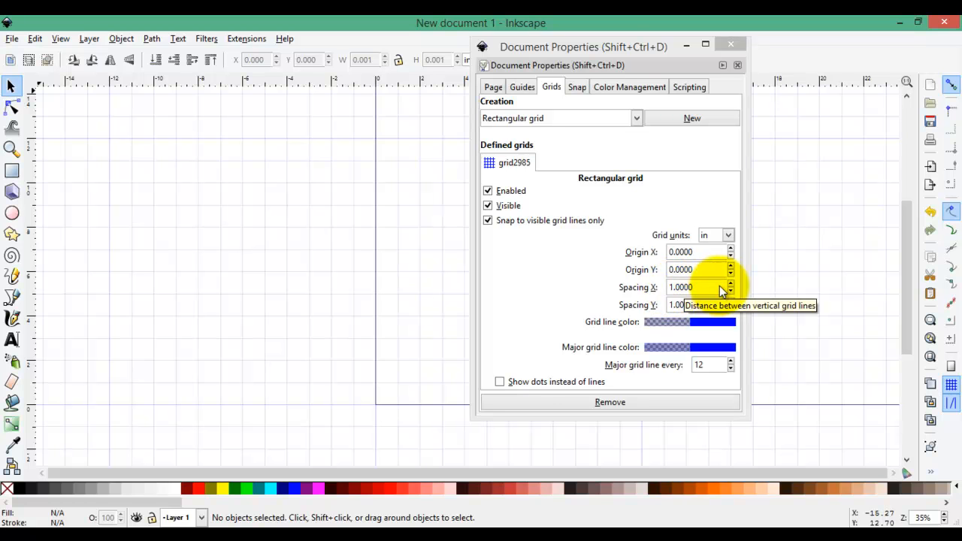
double_click(710, 287)
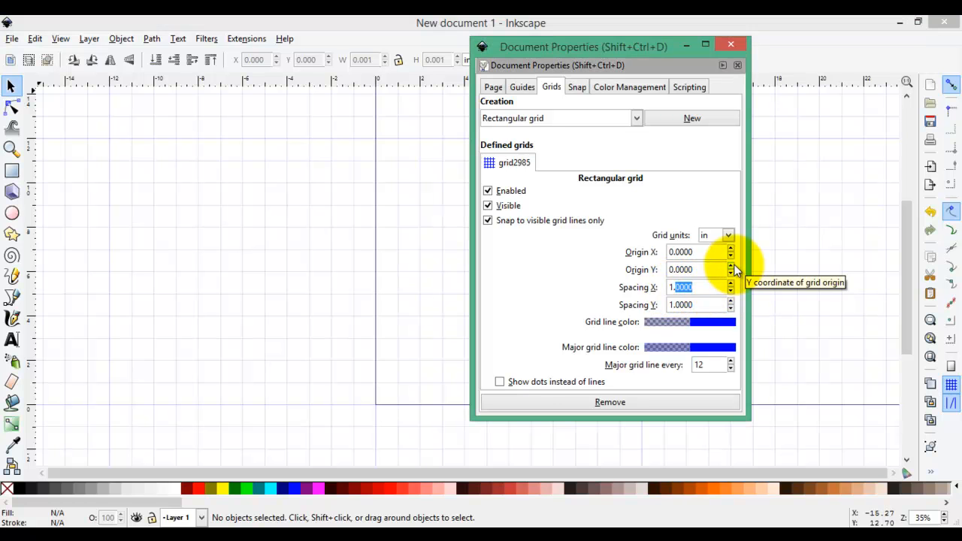
key("BackSpace")
key("BackSpace")
key("BackSpace")
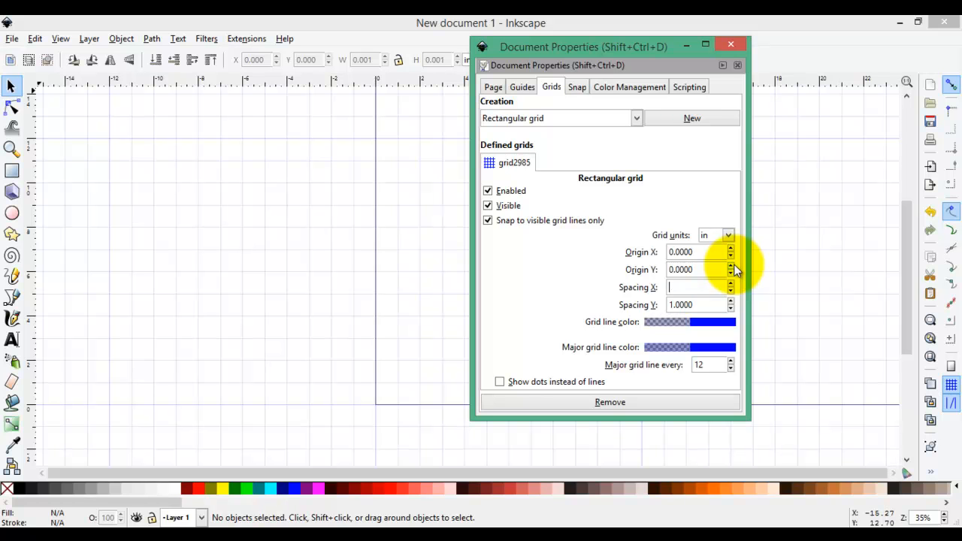
type(".25")
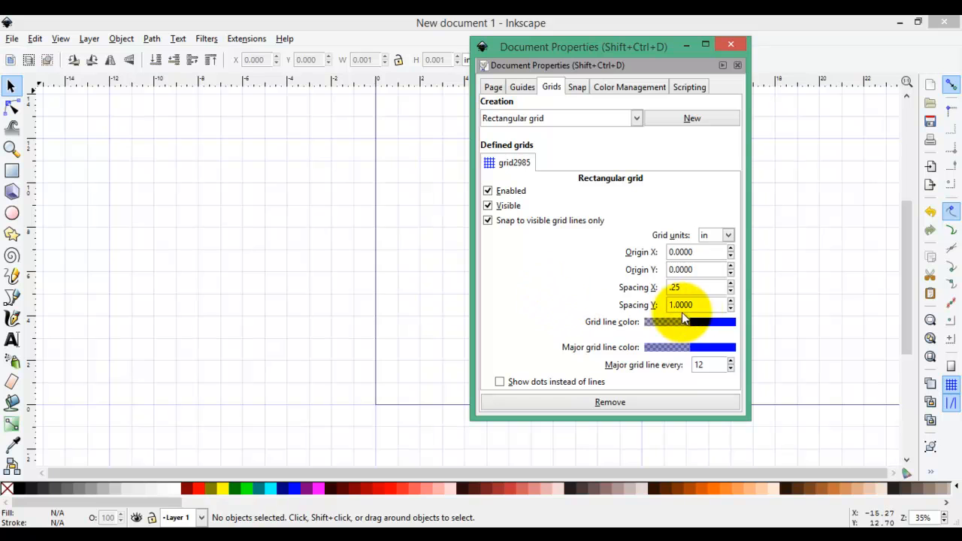
key("Tab")
key("BackSpace")
type(".25")
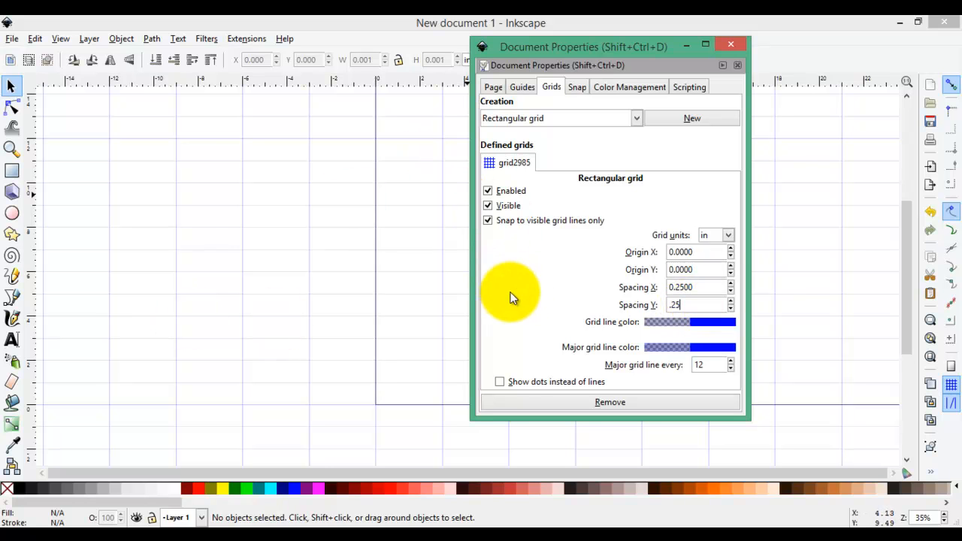
key("Return")
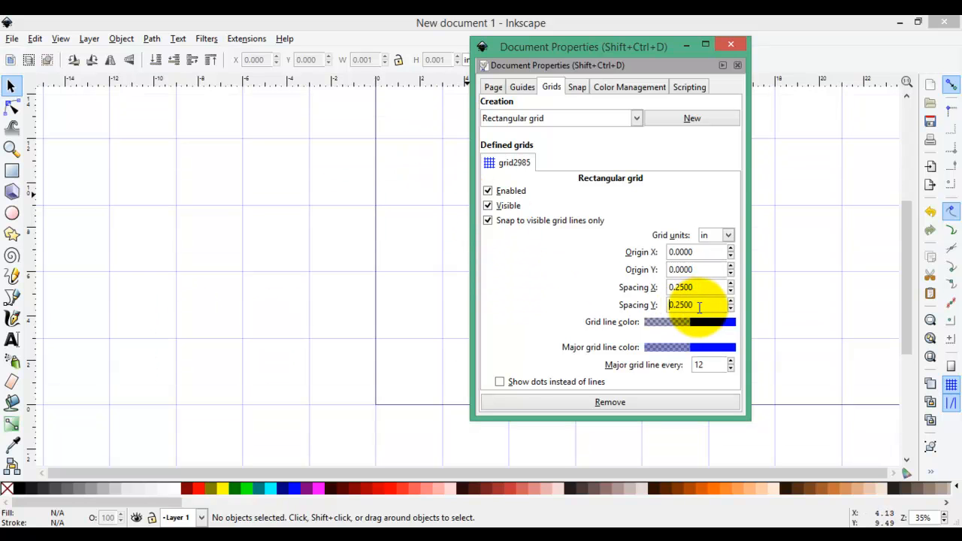
- Set the major grid line to appear every 4 lines
left_click(732, 368)
left_click(732, 367)
left_click(731, 367)
left_click(731, 367)
left_click(732, 367)
left_click(731, 368)
left_click(731, 368)
left_click(731, 368)
left_click(731, 368)
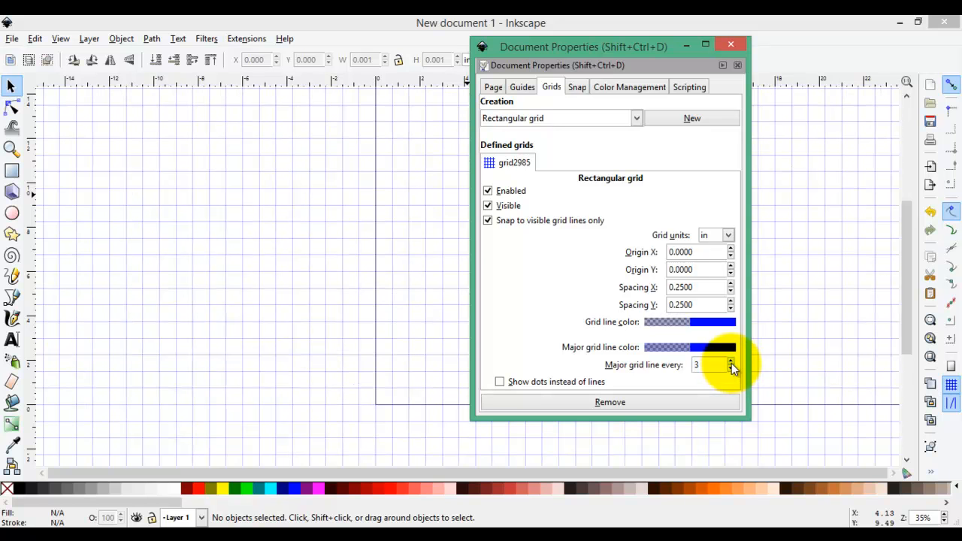
left_click(731, 359)
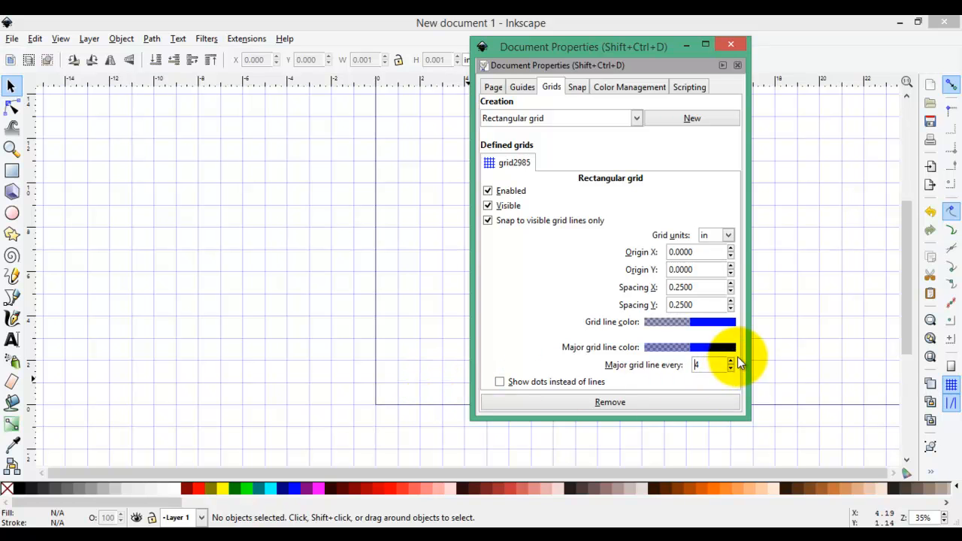
- Change the major grid line color to dark gray on the color wheel and close the dialogs
left_click(699, 347)
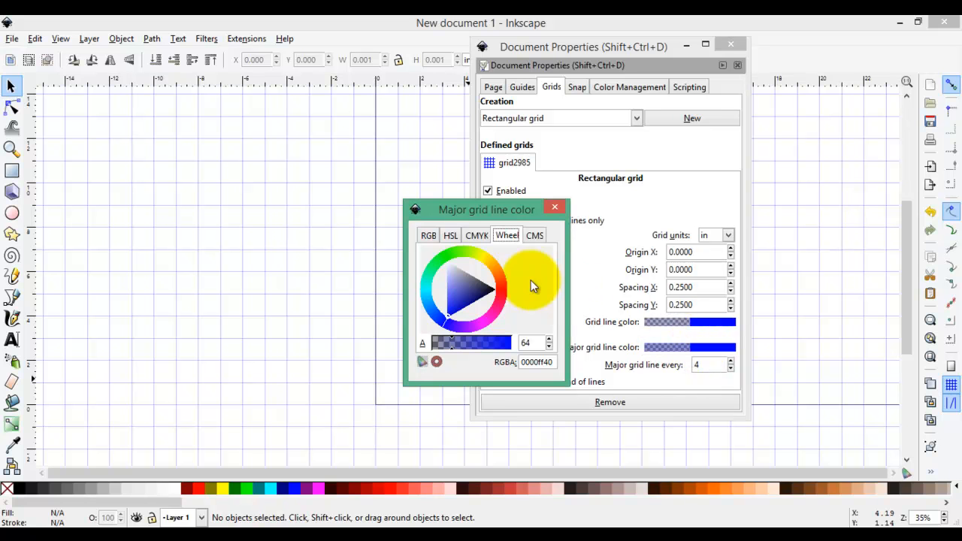
mouse_move(465, 272)
left_mouse_down()
mouse_move(461, 285)
mouse_move(486, 293)
left_mouse_up()
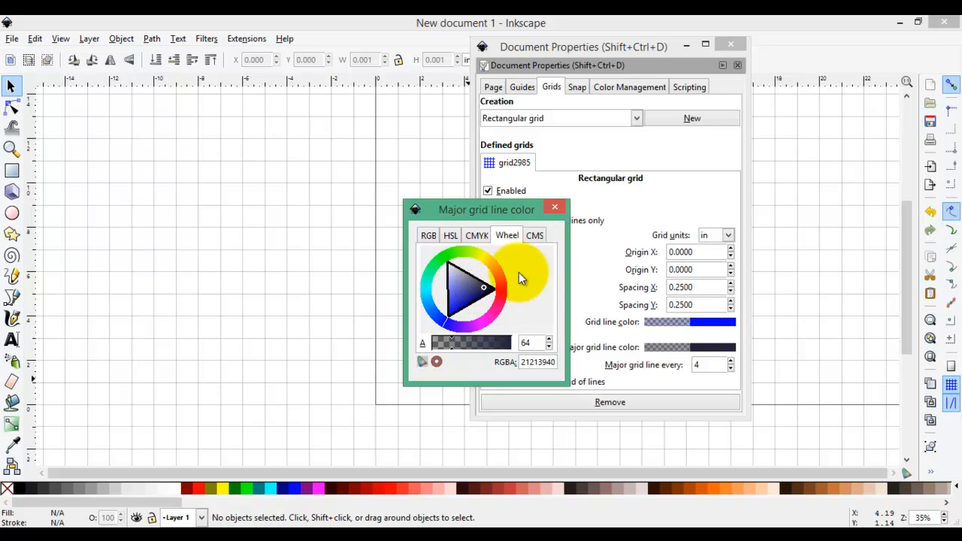
left_click(553, 206)
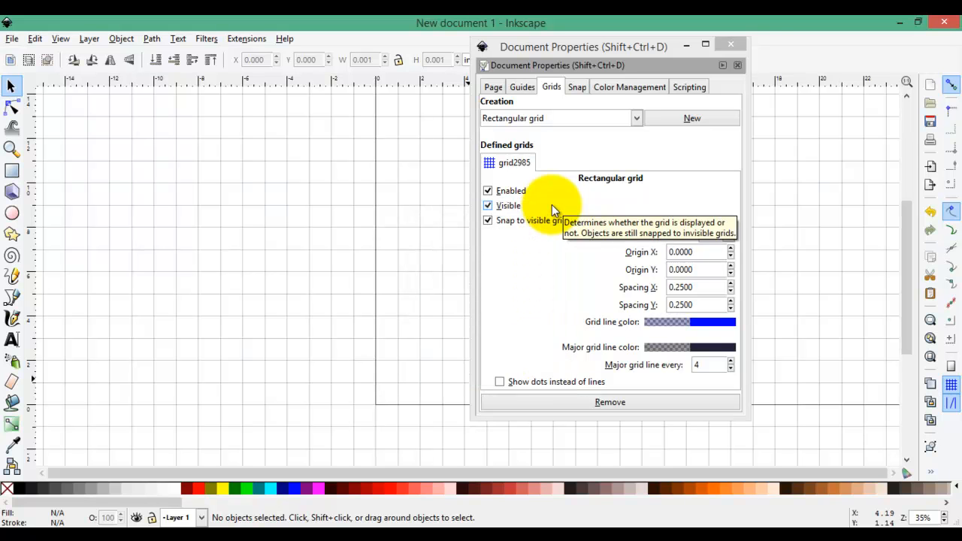
left_click(732, 46)
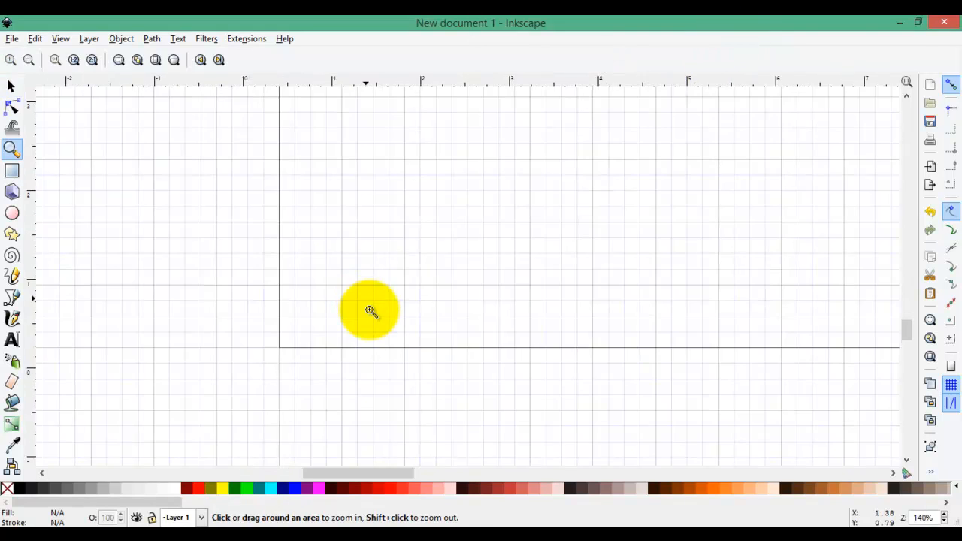
- Enable snapping, including snapping nodes or handles and snapping to grids
left_click(375, 329)
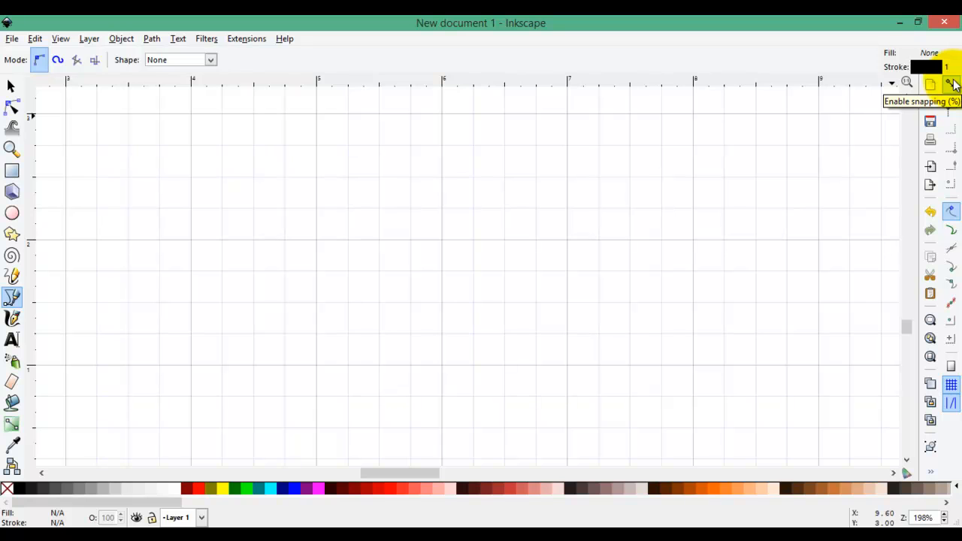
left_click(951, 84)
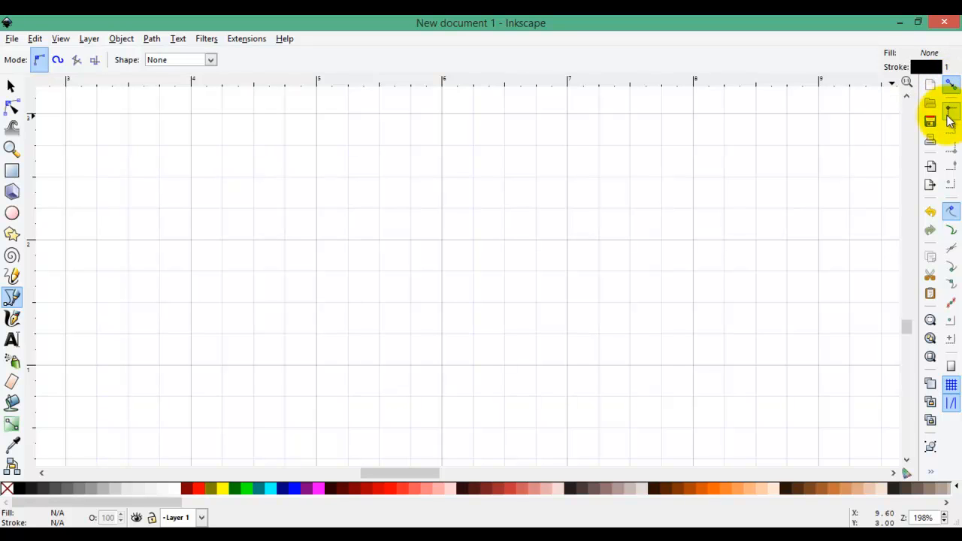
left_click(952, 215)
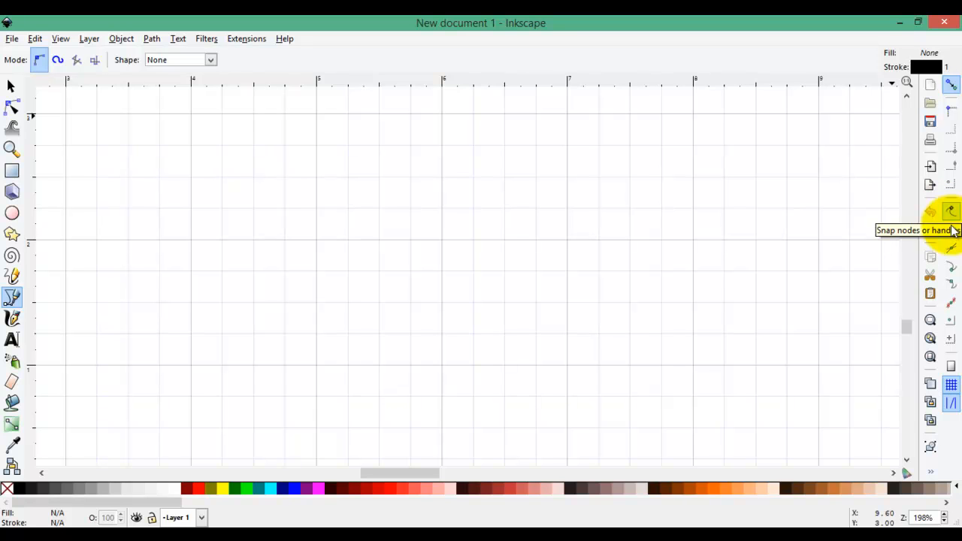
left_click(950, 384)
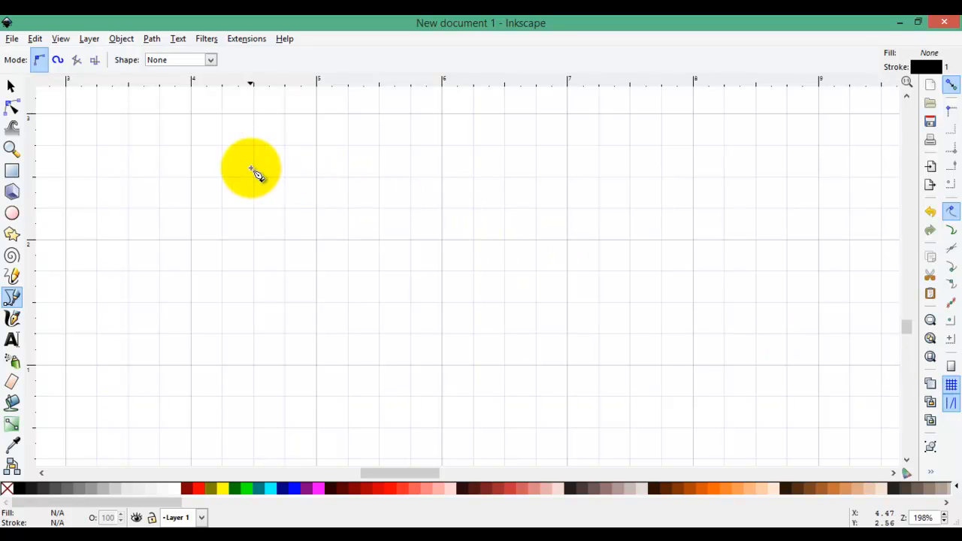
- Try to draw a horizontal line with the Bezier tool starting at a grid intersection
left_click(316, 239)
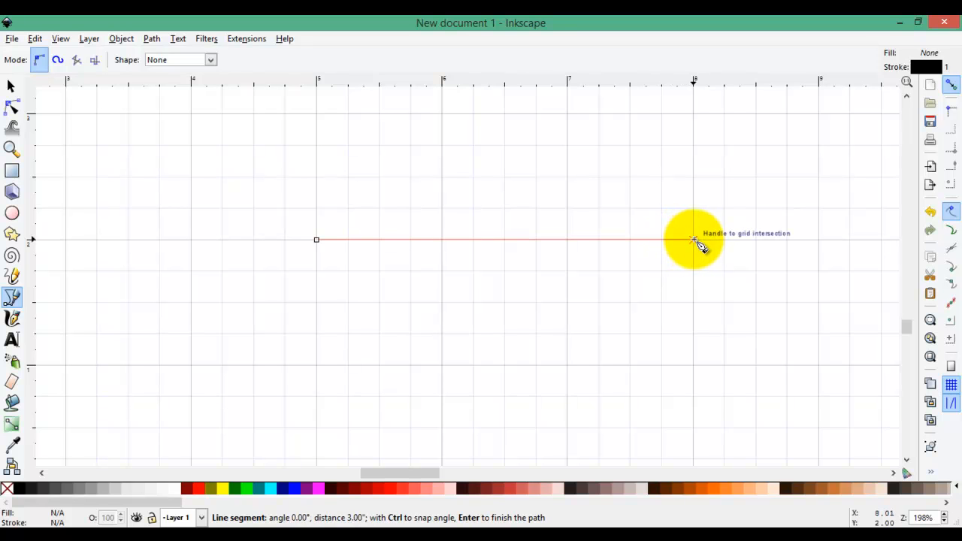
scroll(695, 242, "up", 2)
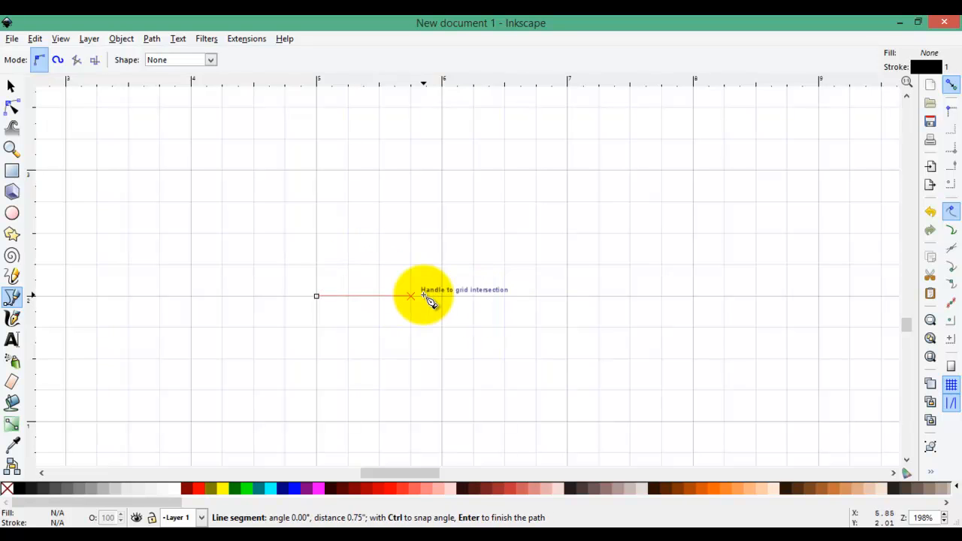
key("Return")
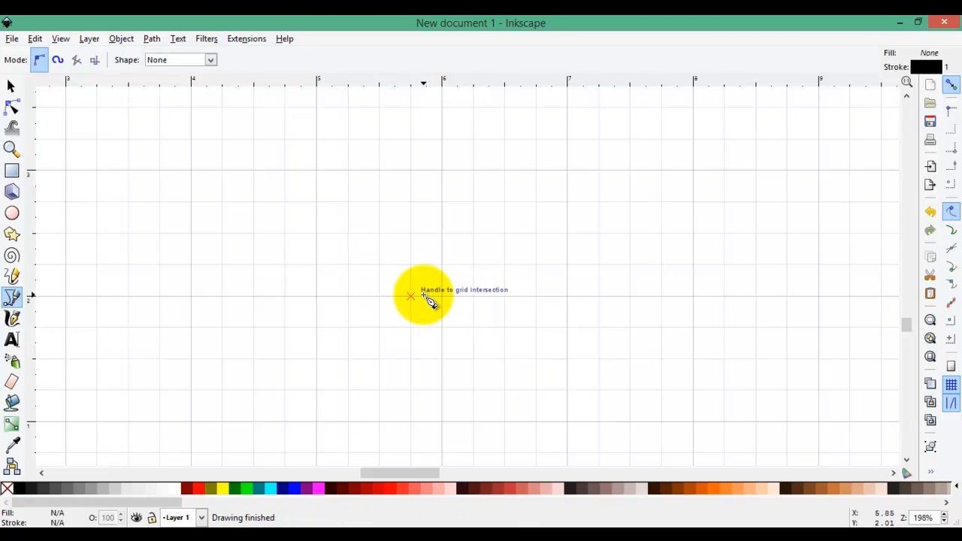
- Draw a rectangle about 4 by 2.25 inches starting at a grid intersection
left_click(12, 172)
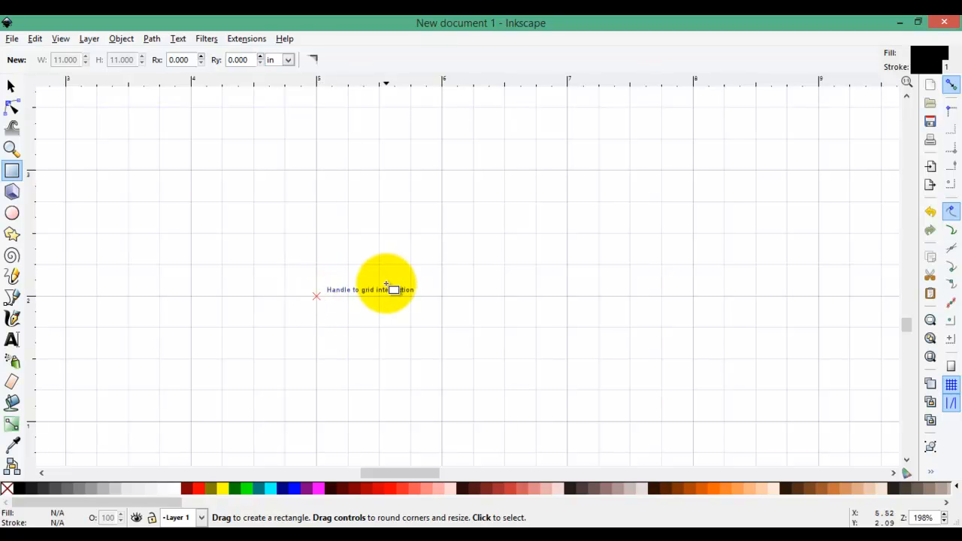
scroll(535, 239, "up", 1)
scroll(535, 239, "up", 3)
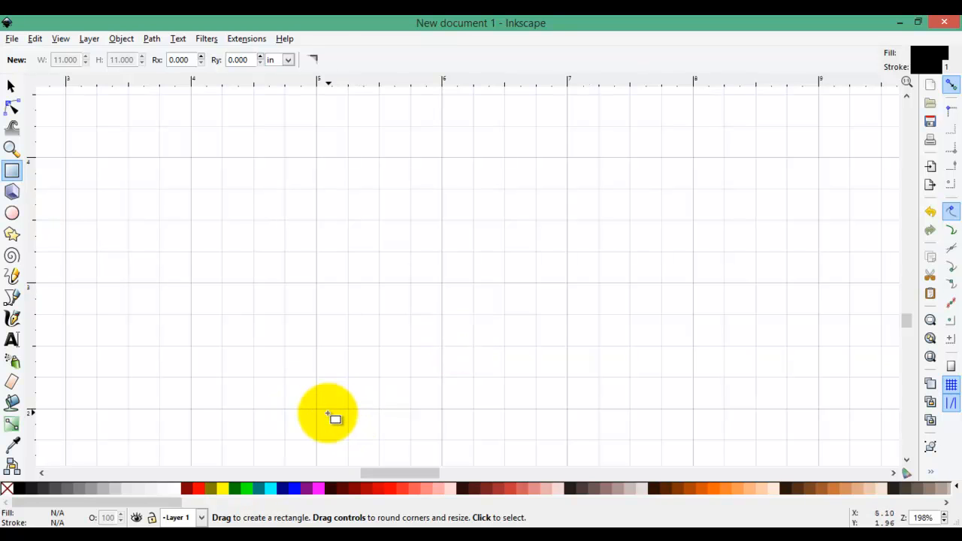
left_click_drag(315, 409, 796, 116)
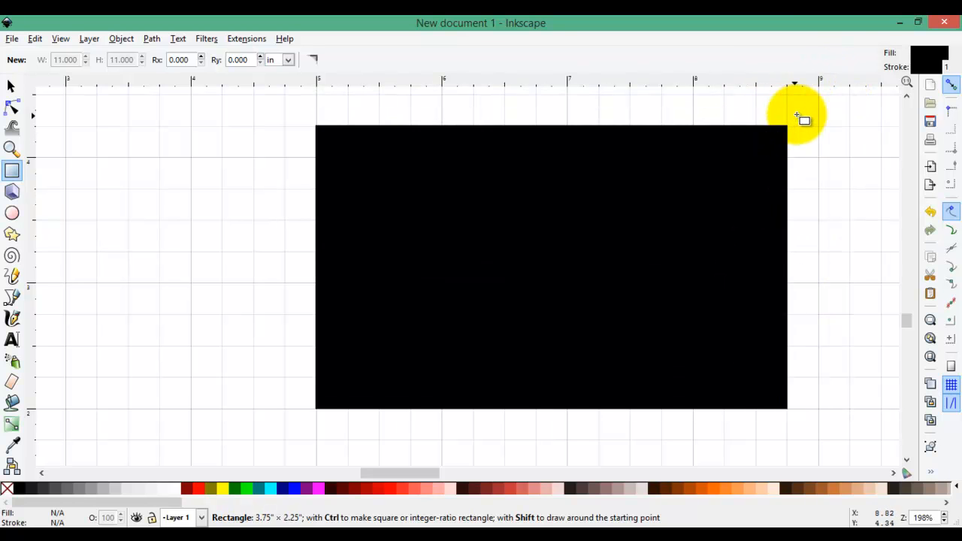
left_click_drag(796, 116, 816, 120)
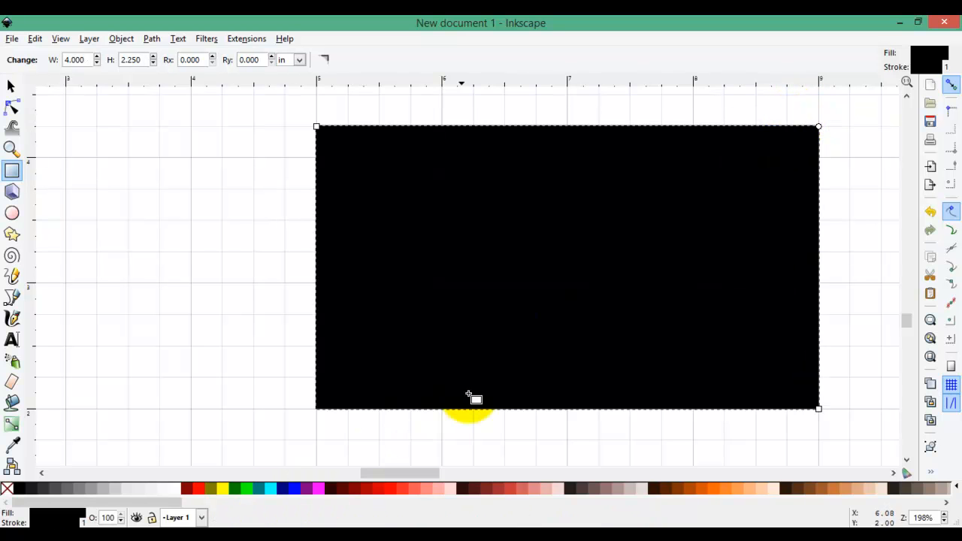
- Delete the rectangle
left_click(17, 151)
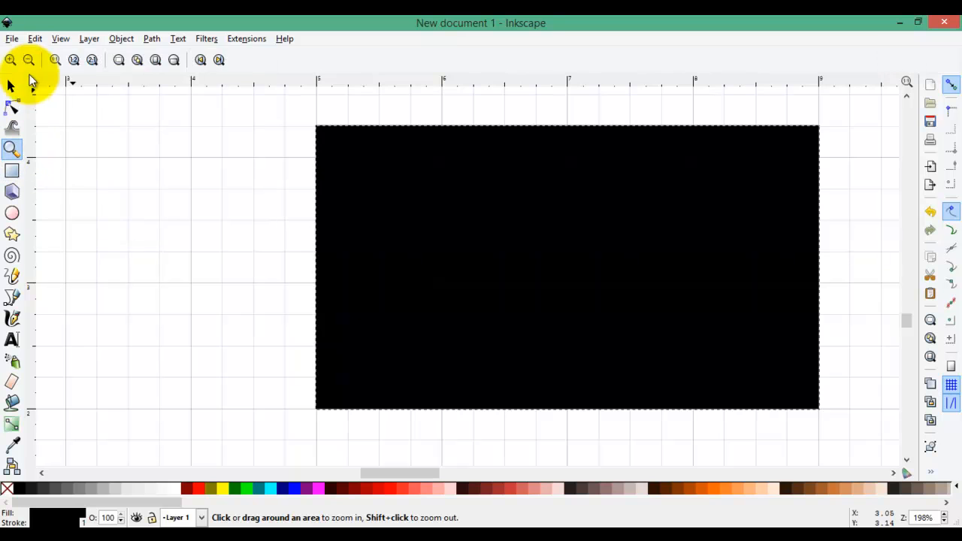
left_click(30, 59)
left_click(29, 59)
left_click(29, 59)
left_click(29, 59)
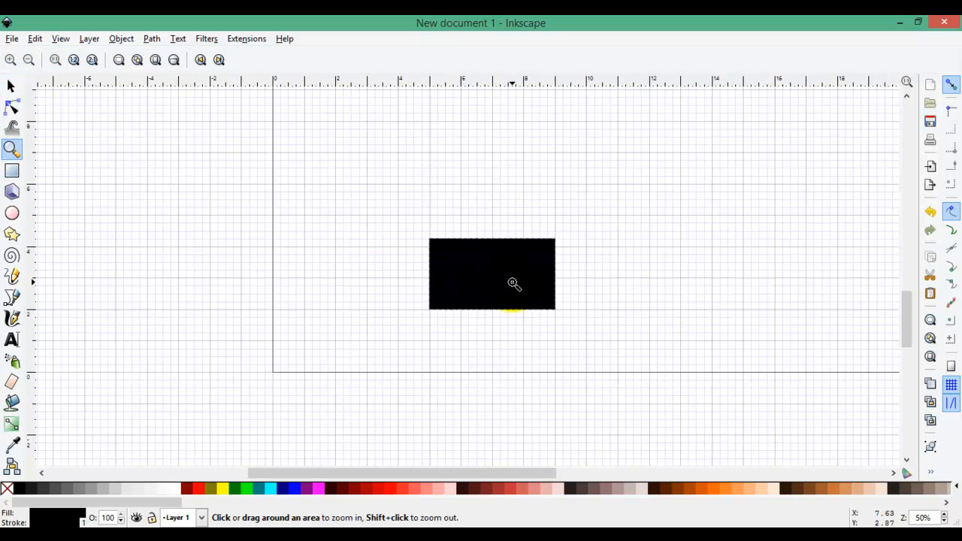
left_click(13, 88)
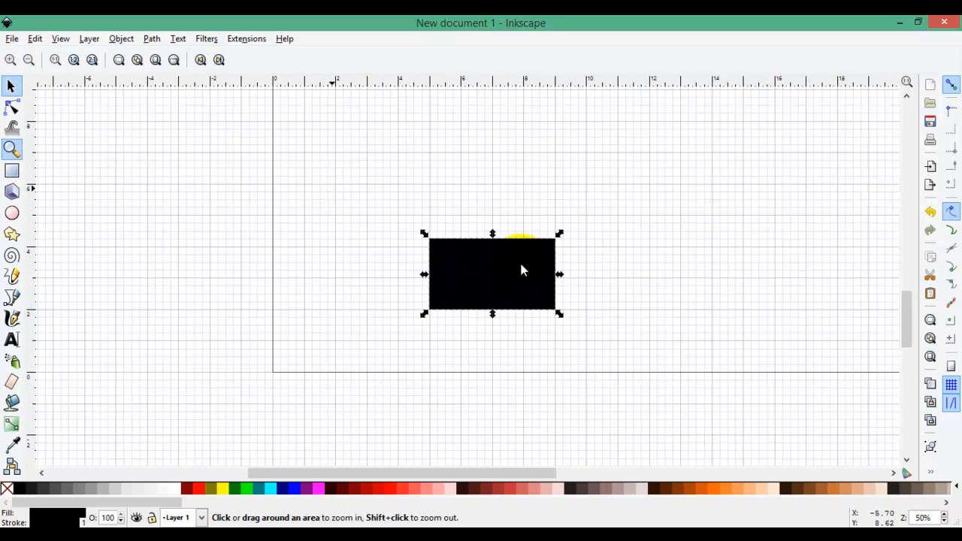
left_click(34, 39)
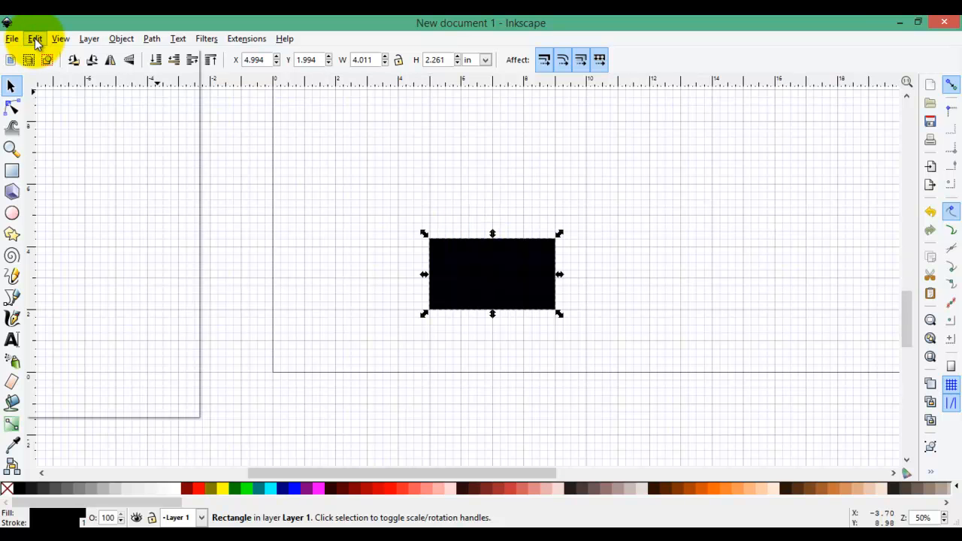
left_click(49, 113)
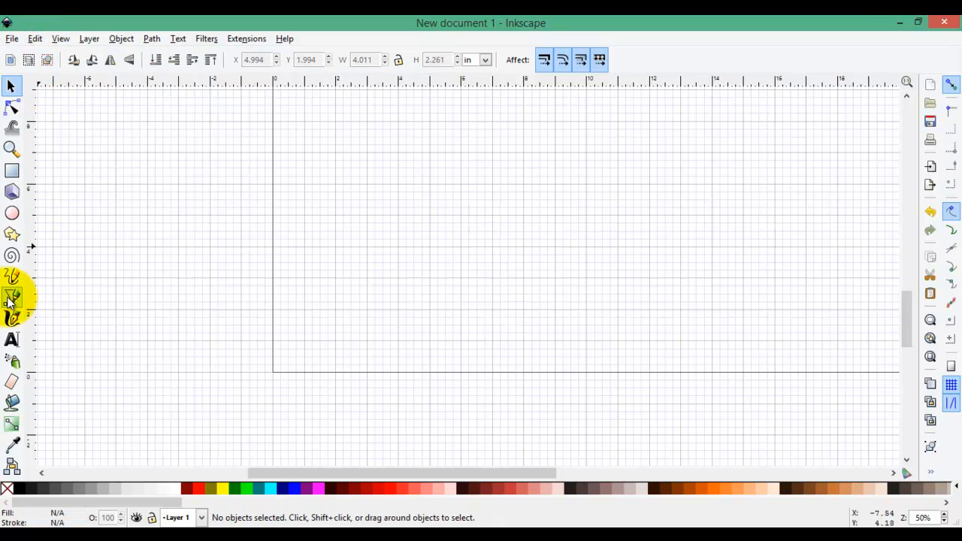
- Draw an 8 by 8 inch square with its lower-left corner at the page origin
left_click(11, 171)
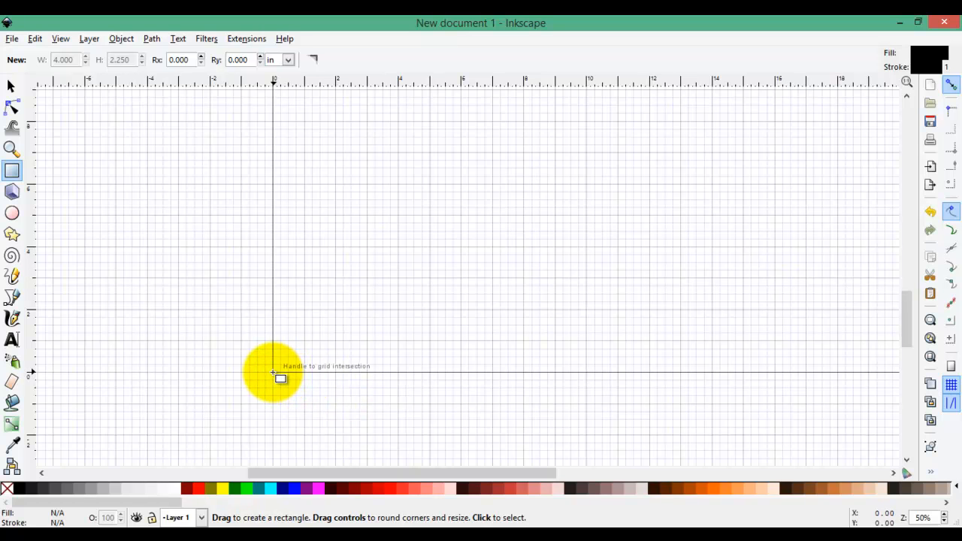
left_click_drag(274, 372, 524, 120)
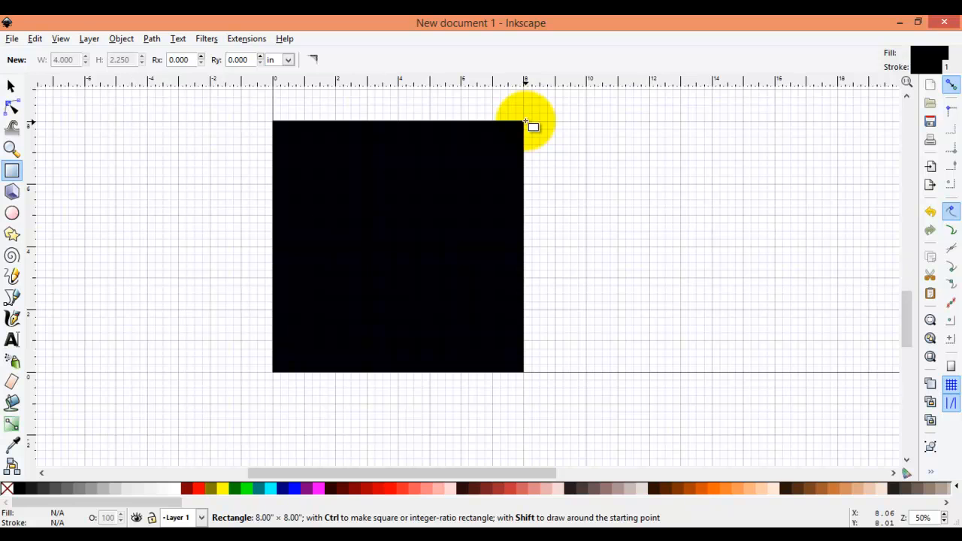
left_click_drag(524, 123, 523, 123)
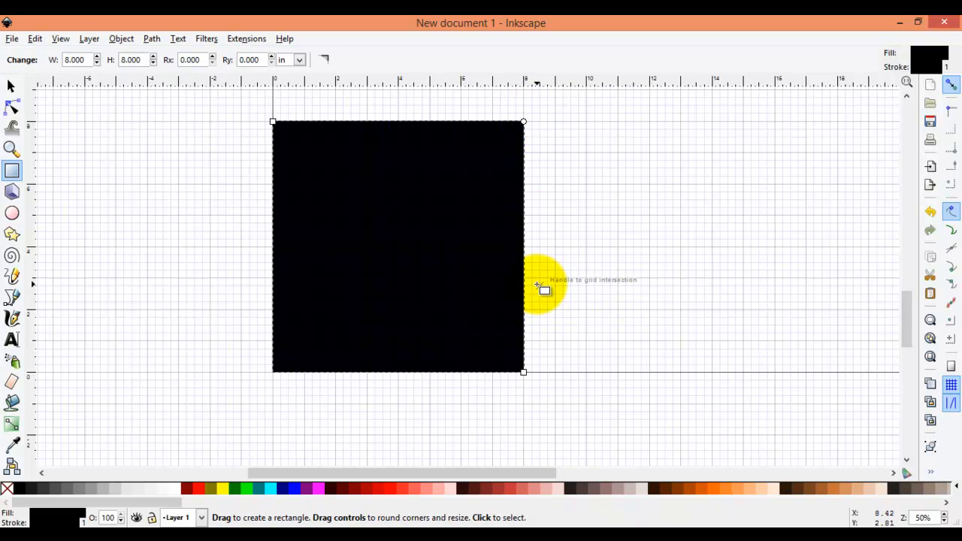
- Round the square's corners with the Node tool, then undo the rounding
scroll(547, 289, "up", 2)
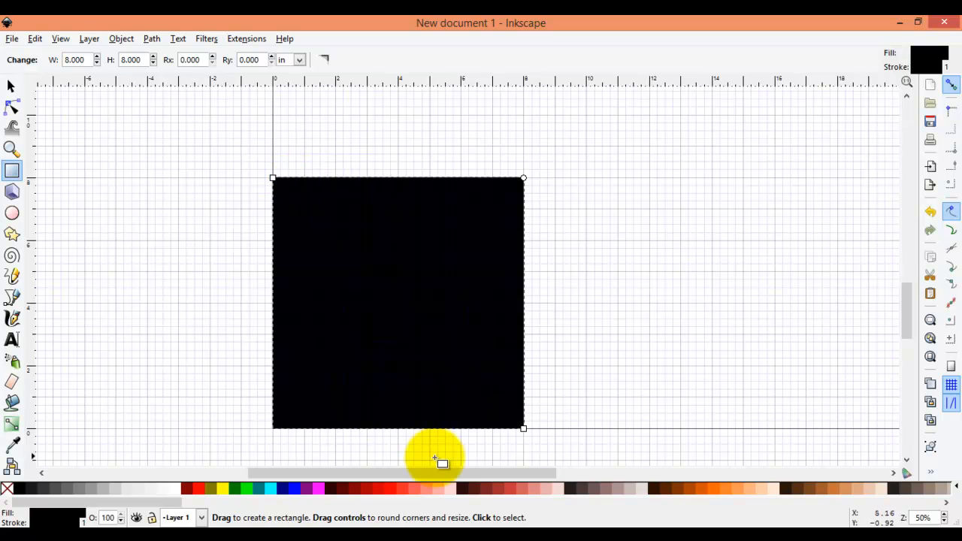
left_click(10, 87)
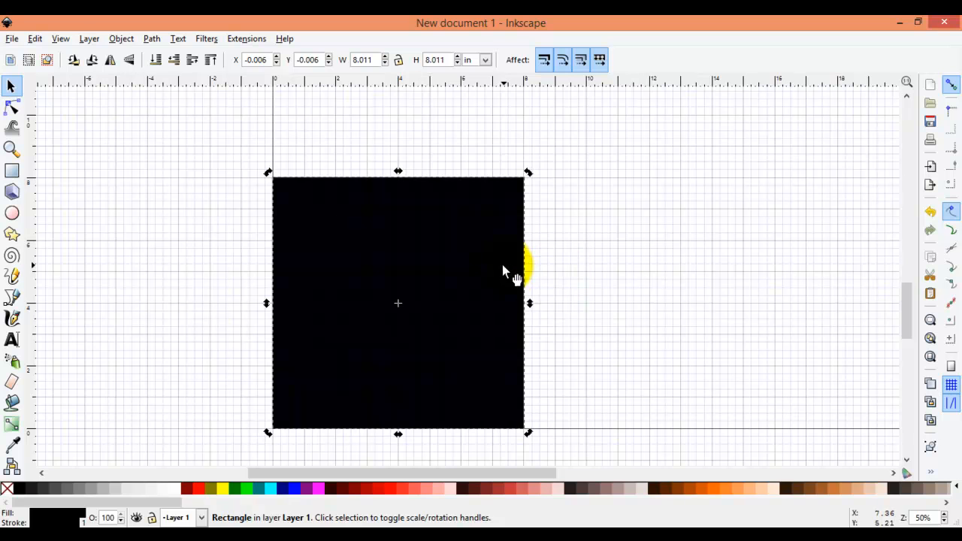
left_click(14, 110)
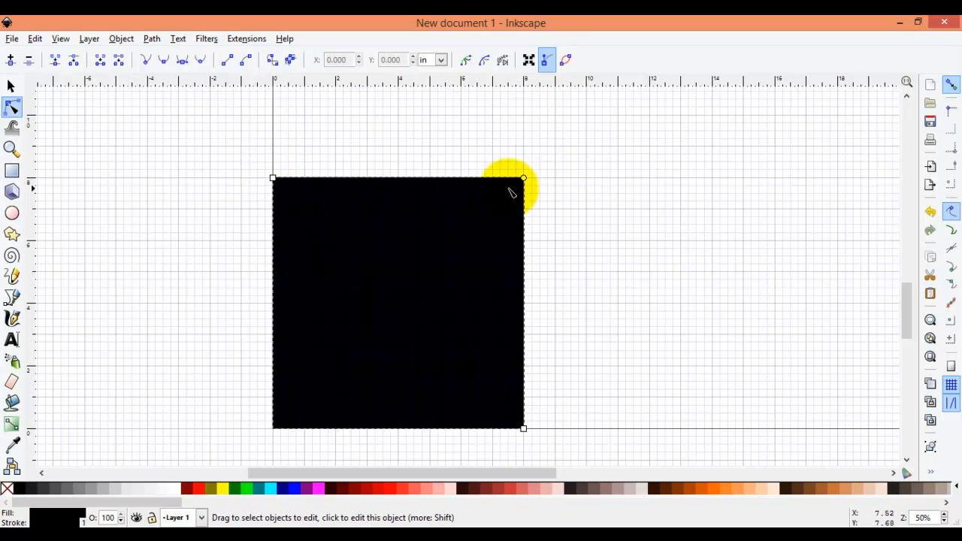
left_click_drag(524, 180, 535, 204)
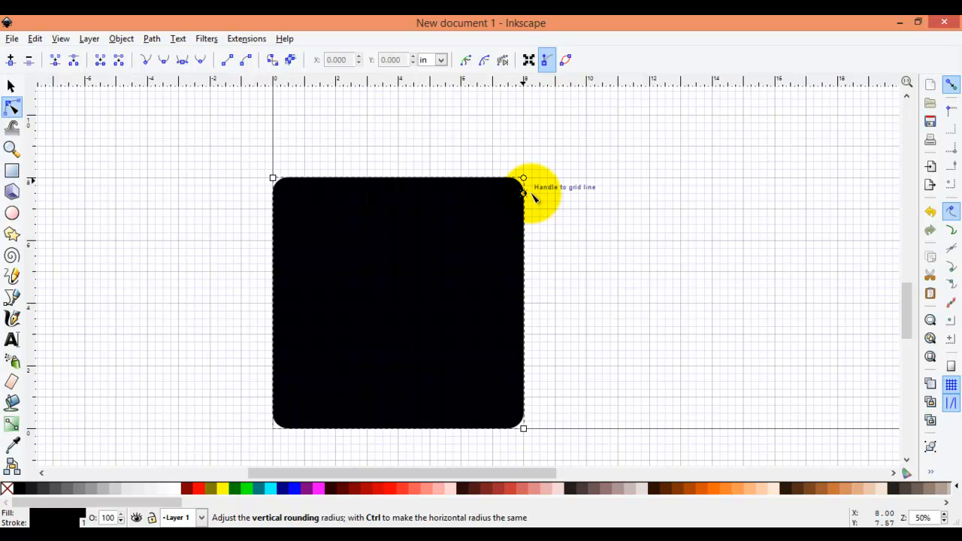
left_click_drag(530, 190, 531, 198)
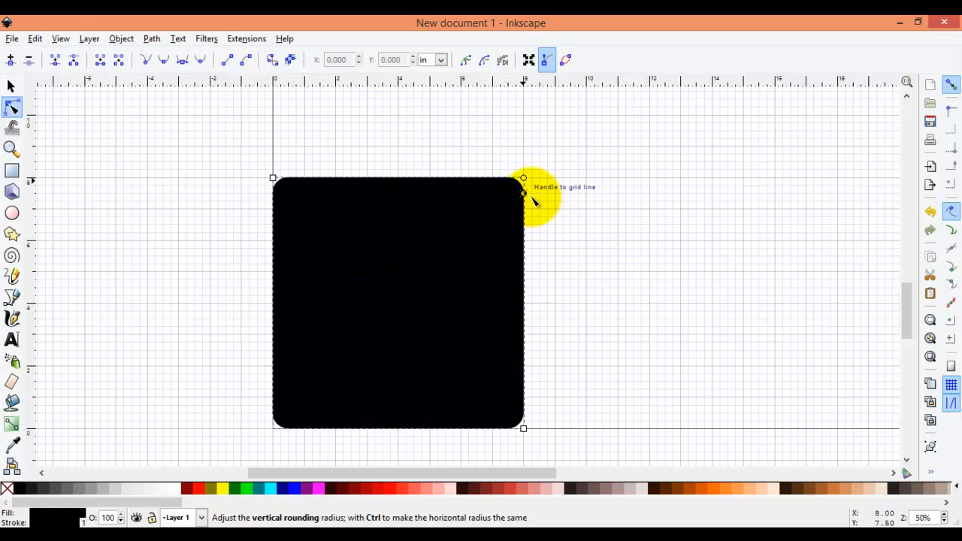
left_click_drag(531, 198, 531, 198)
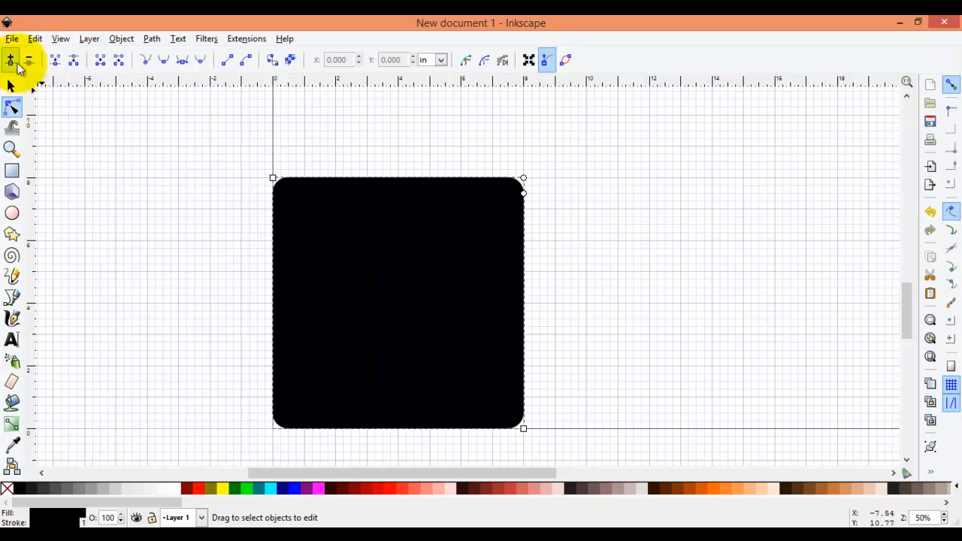
left_click(36, 39)
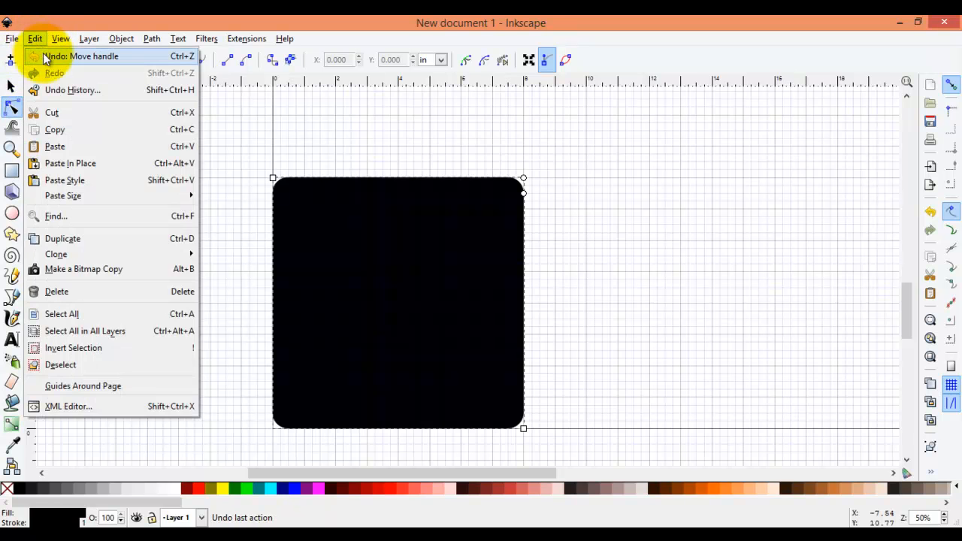
left_click(43, 54)
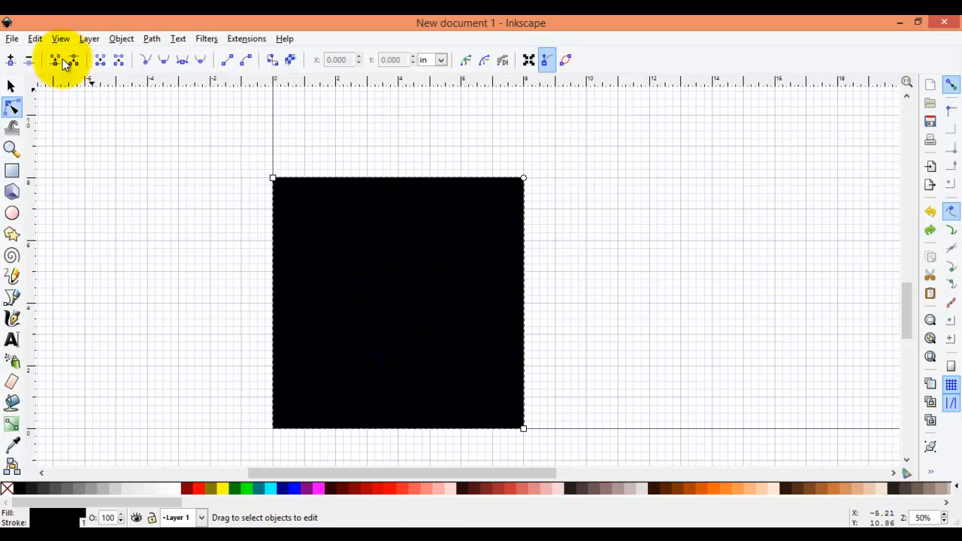
- Convert the square to a path and deselect it
left_click(10, 87)
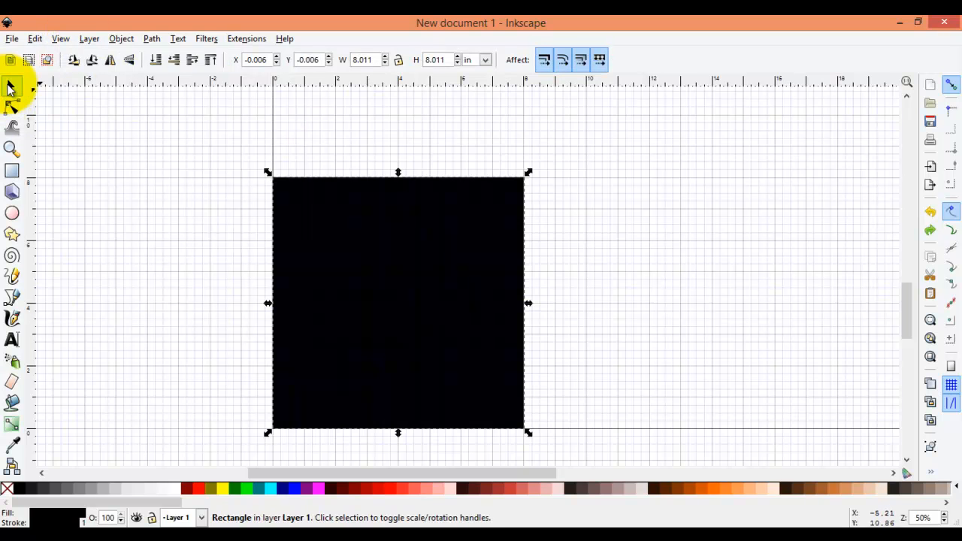
left_click(152, 38)
left_click(173, 58)
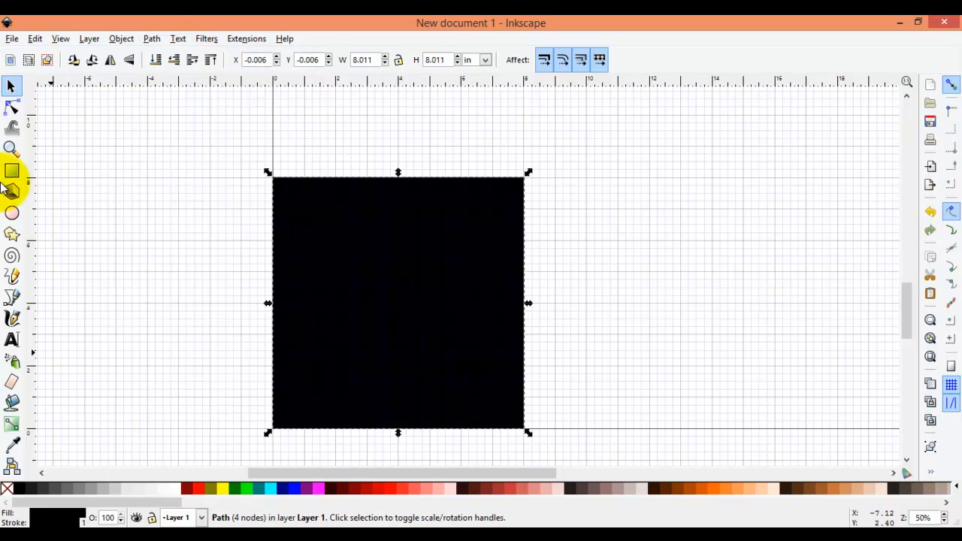
left_click(76, 186)
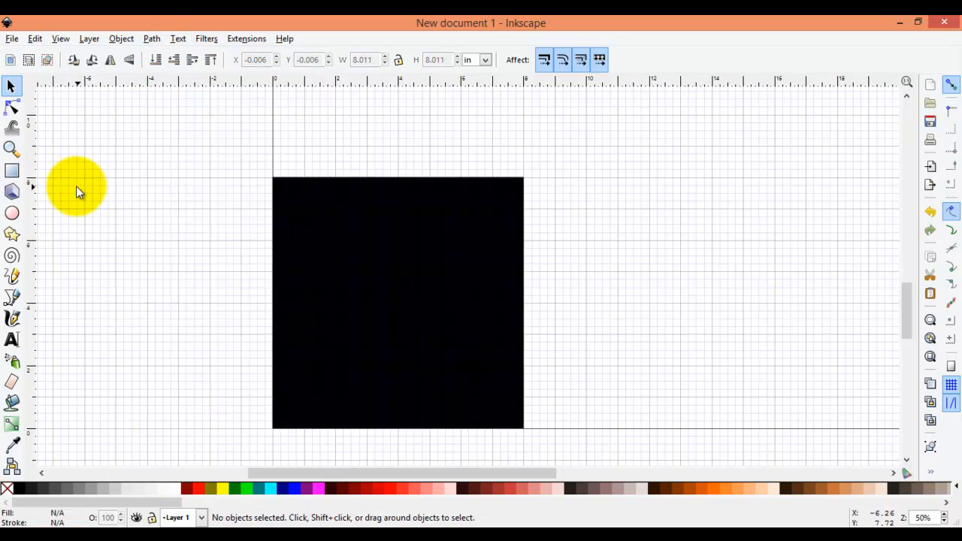
- Draw a second rectangle beside the square and scale it to about 7 by 7 inches
left_click(12, 173)
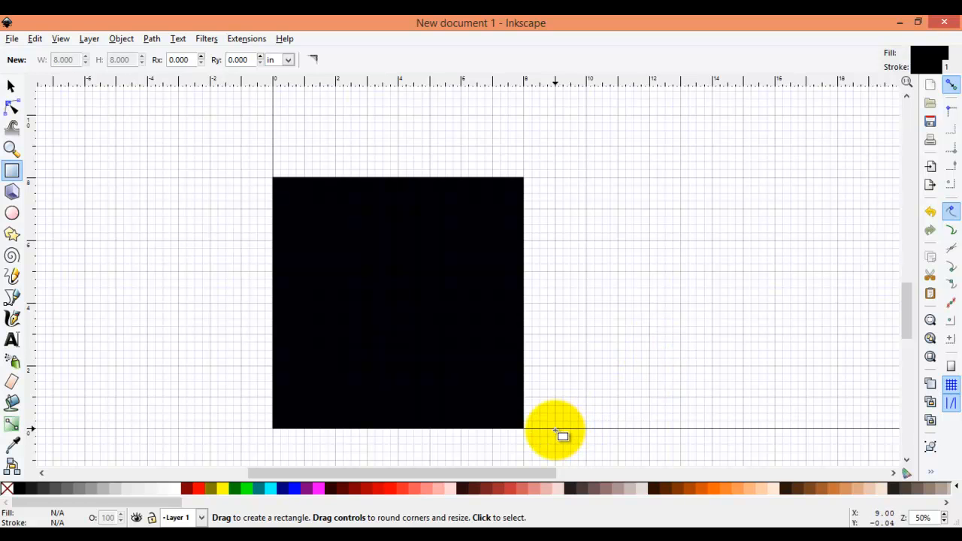
left_click_drag(554, 429, 768, 209)
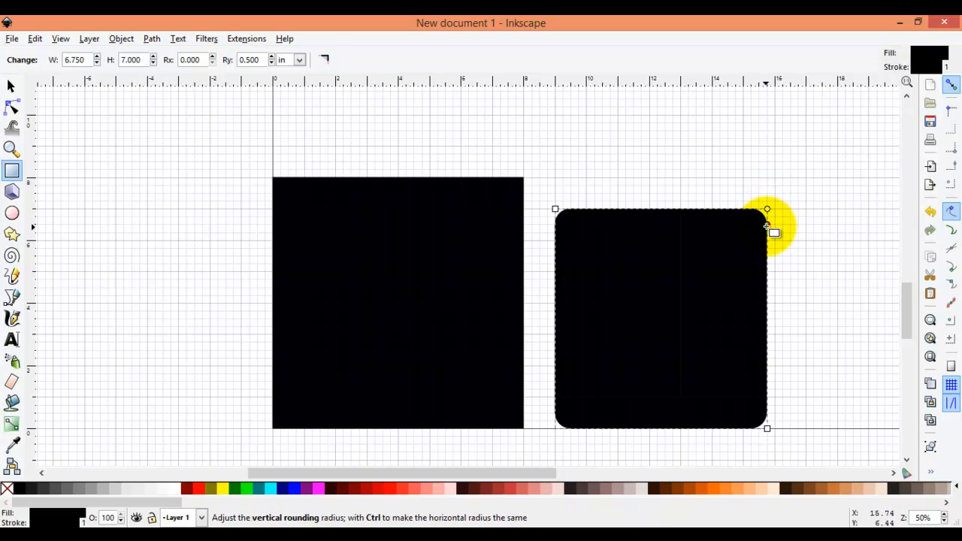
left_click(10, 86)
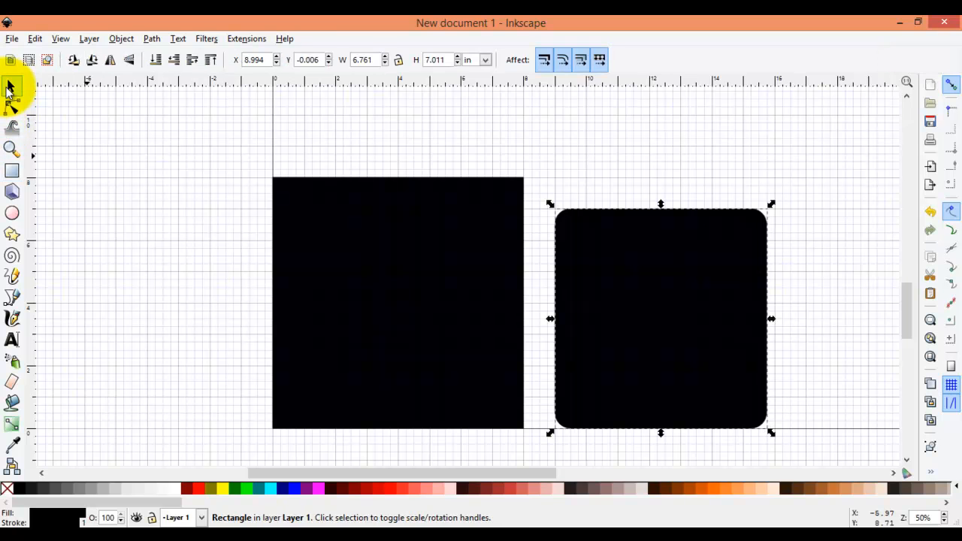
left_click_drag(772, 203, 780, 206)
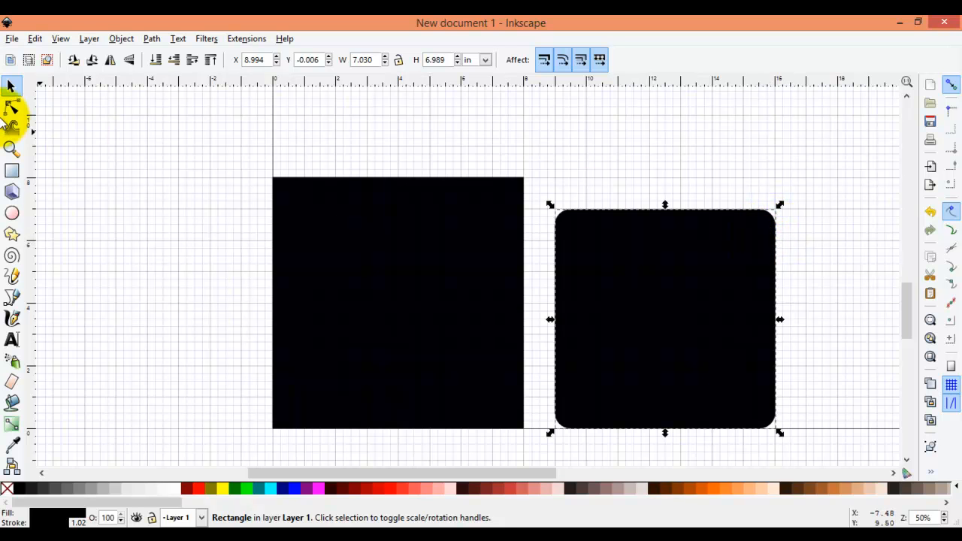
- Remove the second rectangle's corner rounding and fill it with 5% gray
left_click(11, 108)
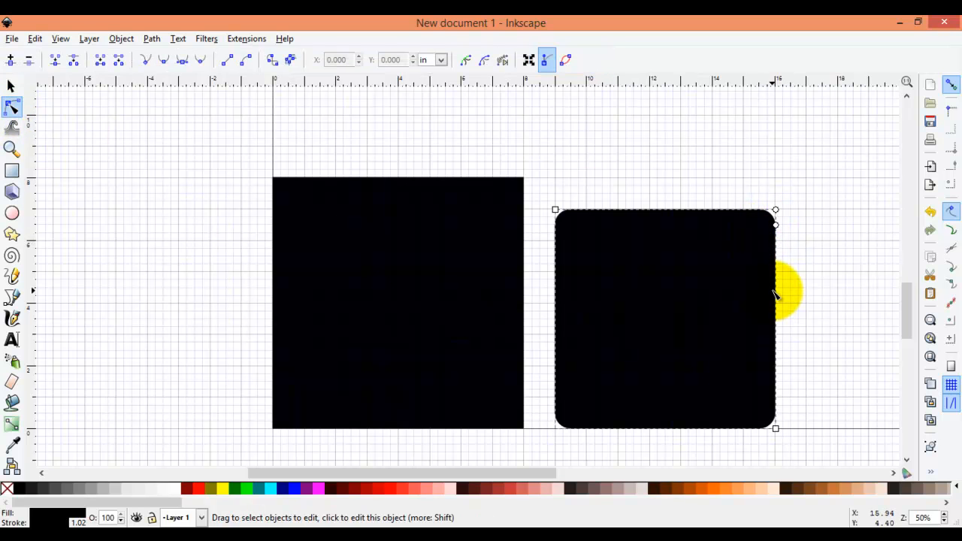
left_click_drag(778, 228, 777, 210)
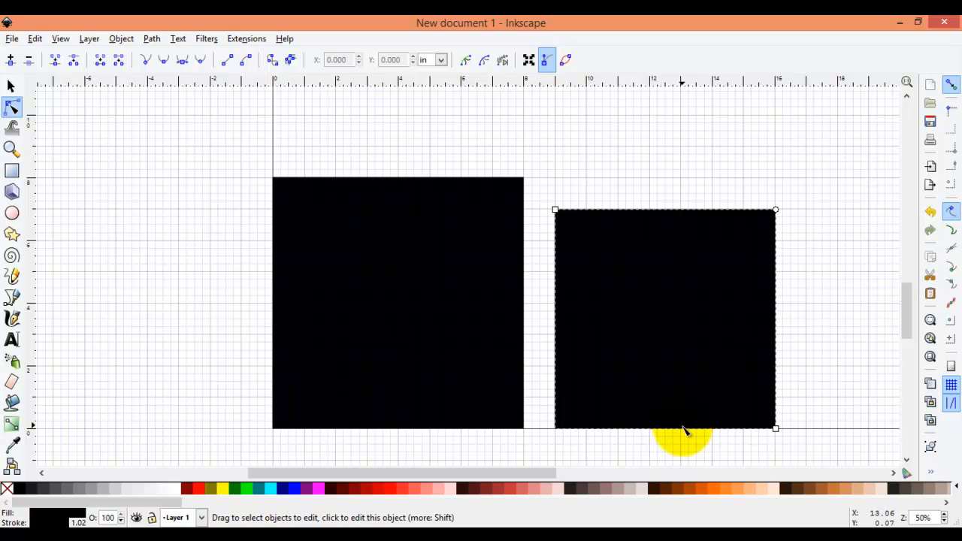
left_click(11, 88)
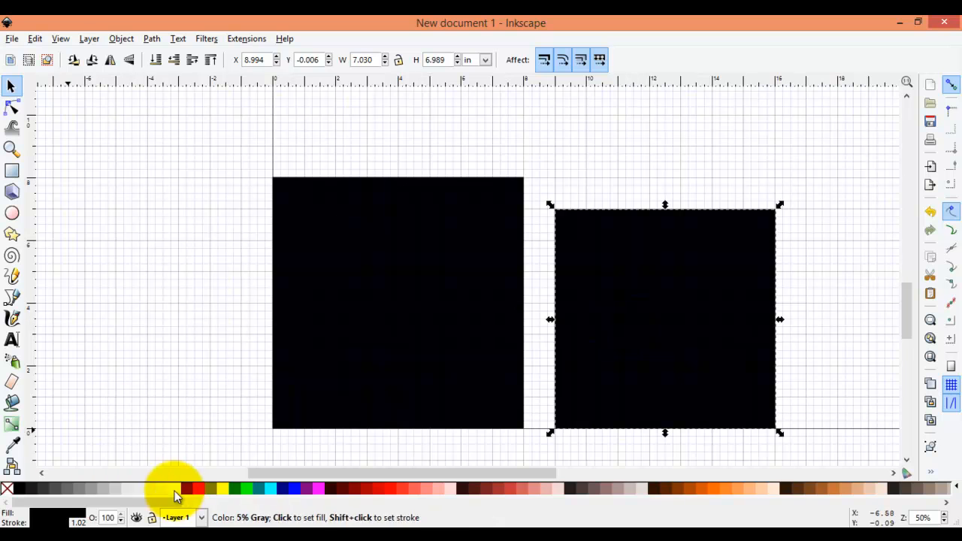
left_click(175, 489)
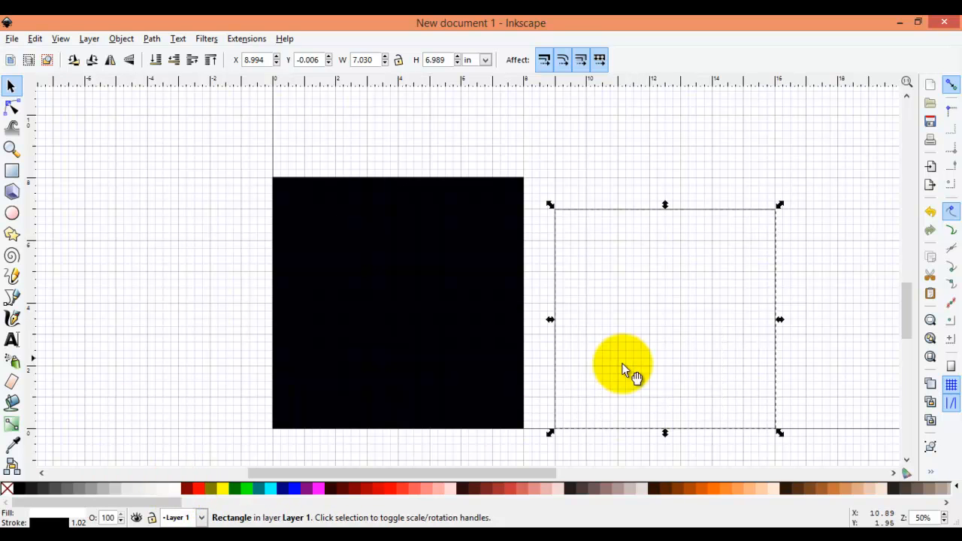
- Enable bounding box corner snapping and move the rectangle inside the square to X 0.5, Y 0.5 inches
left_click_drag(680, 306, 694, 289)
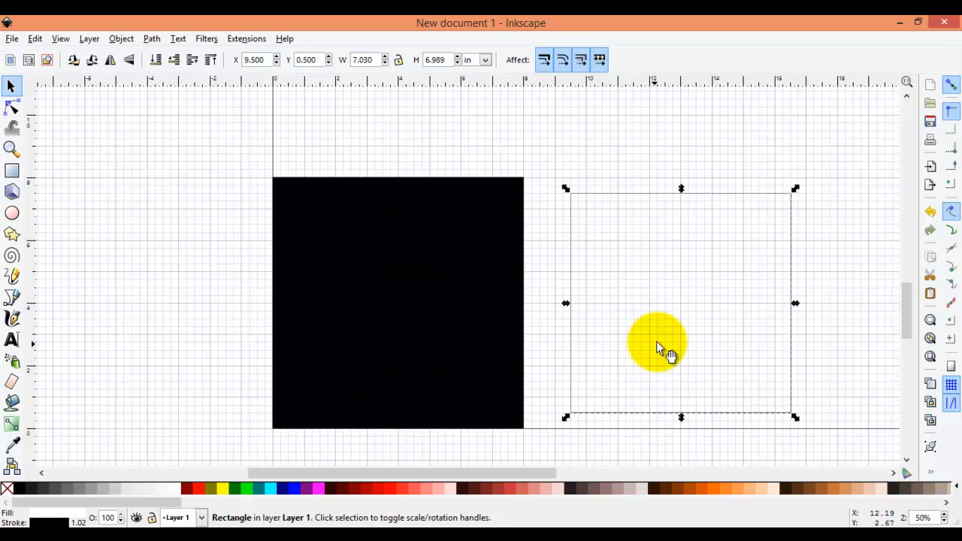
left_click(951, 112)
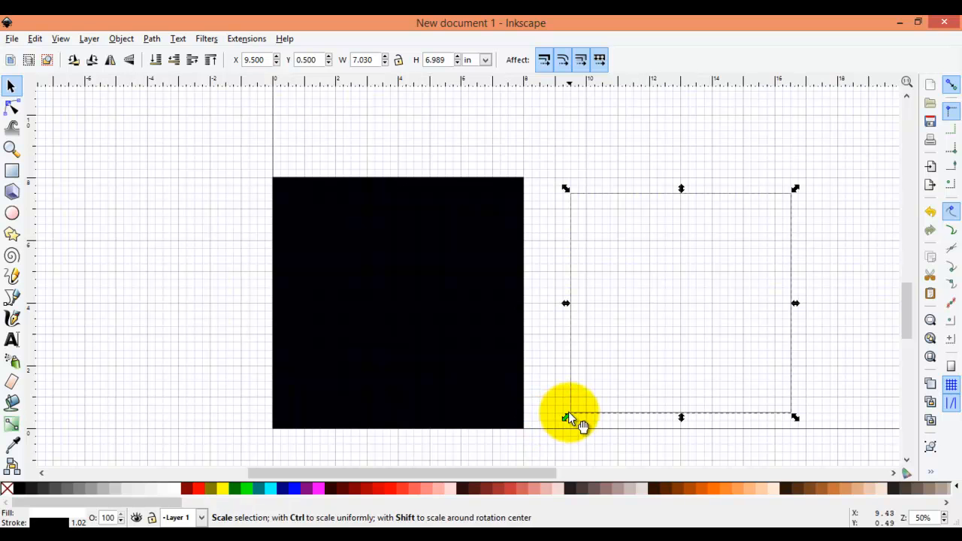
left_click_drag(571, 412, 289, 414)
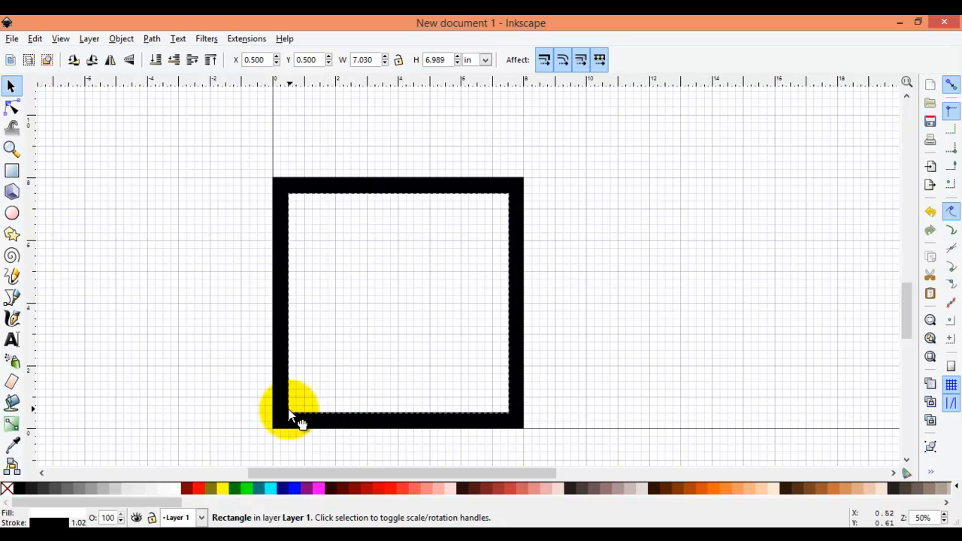
left_click_drag(289, 414, 290, 415)
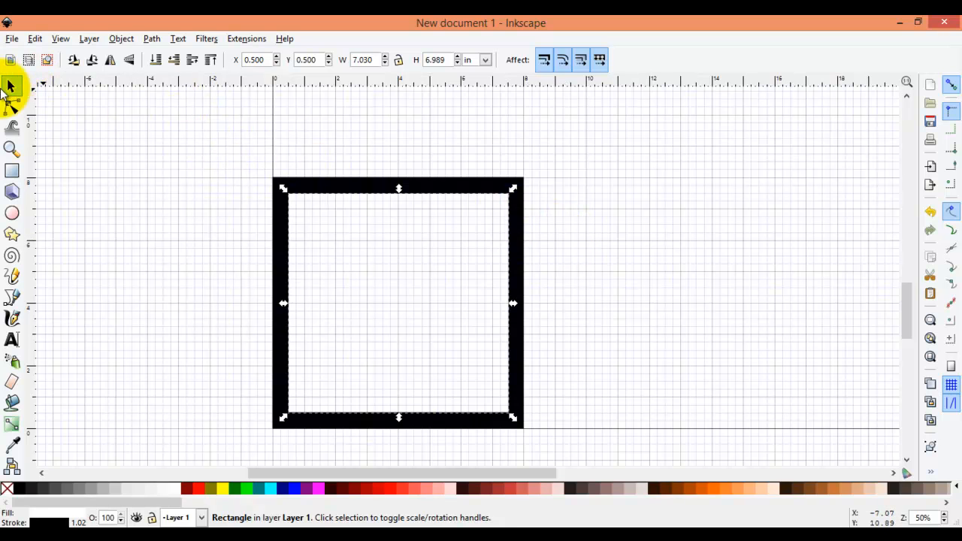
- Select the square and the inner rectangle and subtract the rectangle with Difference to make a frame
left_click_drag(234, 144, 581, 447)
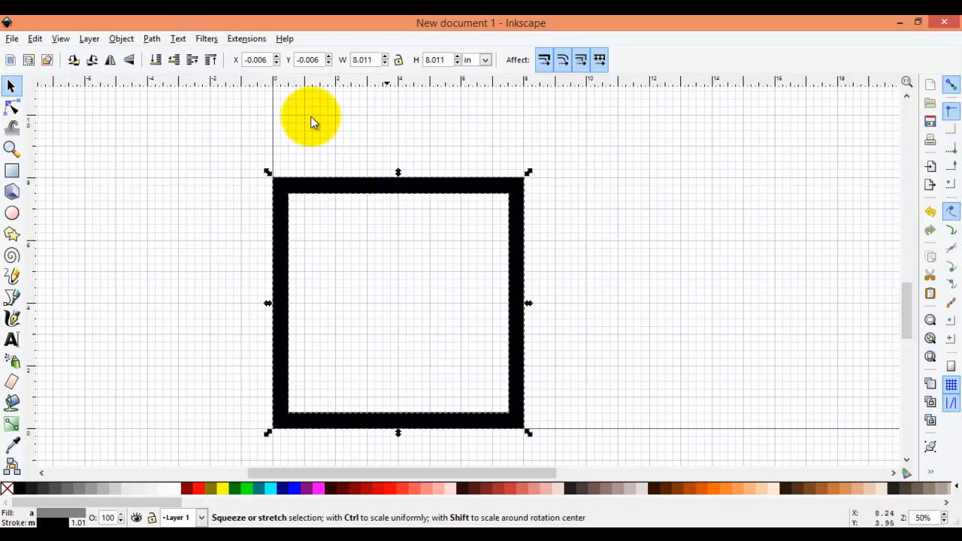
left_click(153, 39)
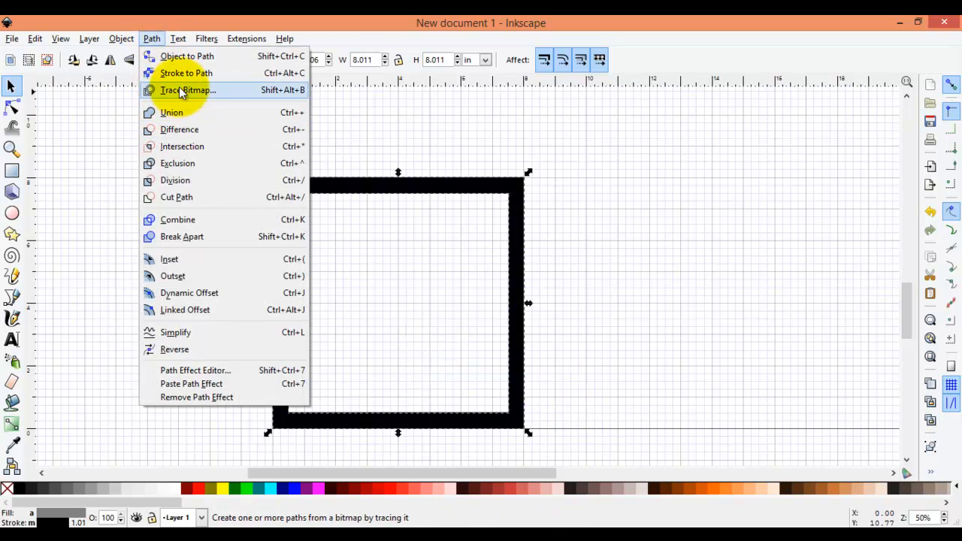
left_click(175, 130)
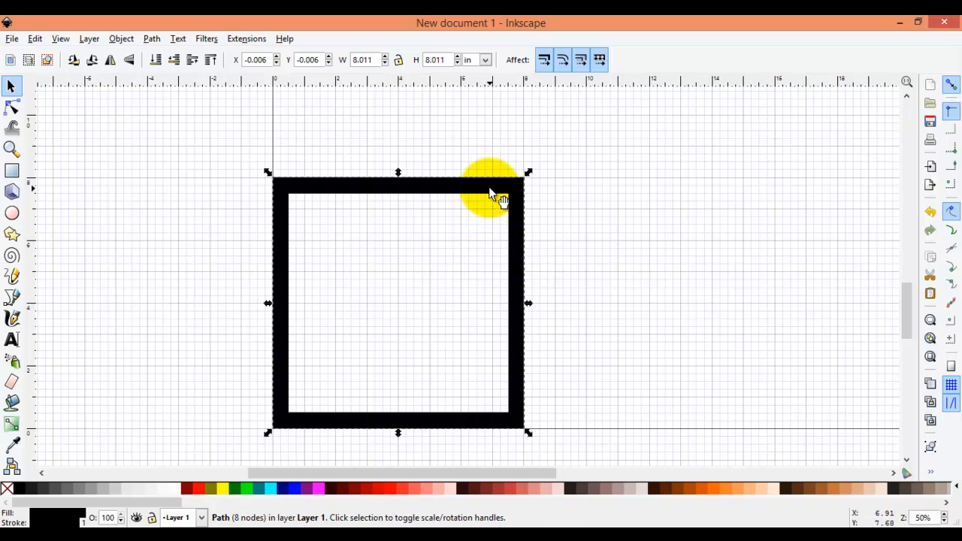
- Move the frame to about X 1.5, Y 1 inch and deselect it
left_click_drag(490, 193, 609, 168)
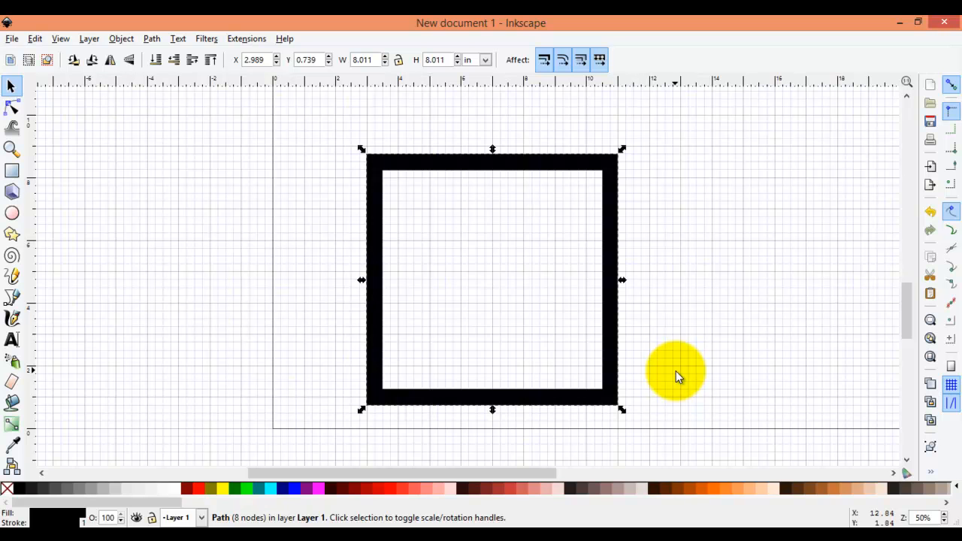
left_click_drag(615, 406, 566, 402)
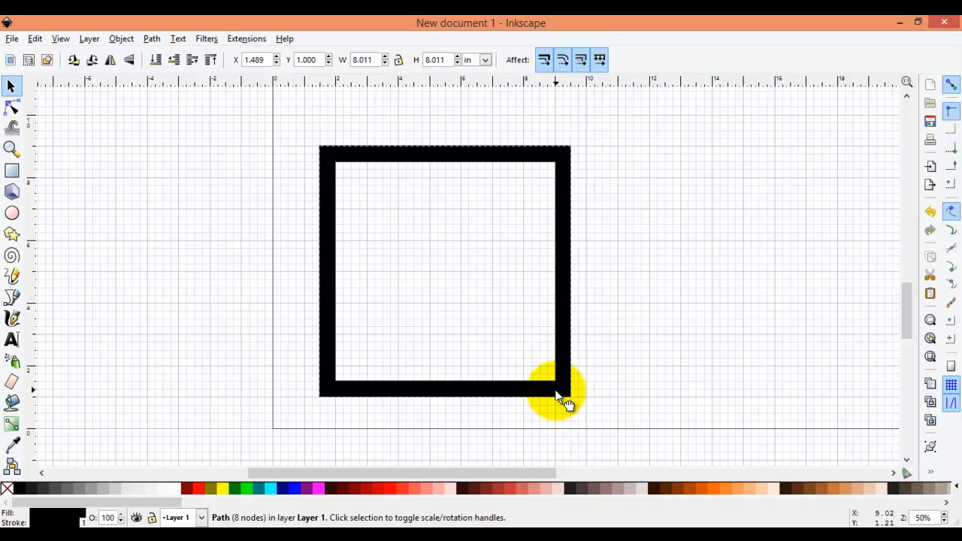
left_click_drag(565, 402, 565, 402)
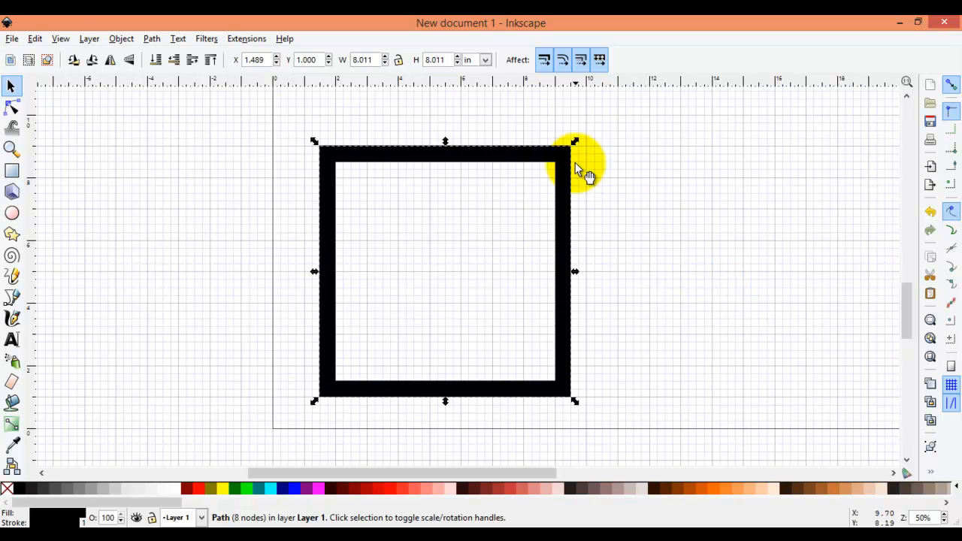
left_click(728, 265)
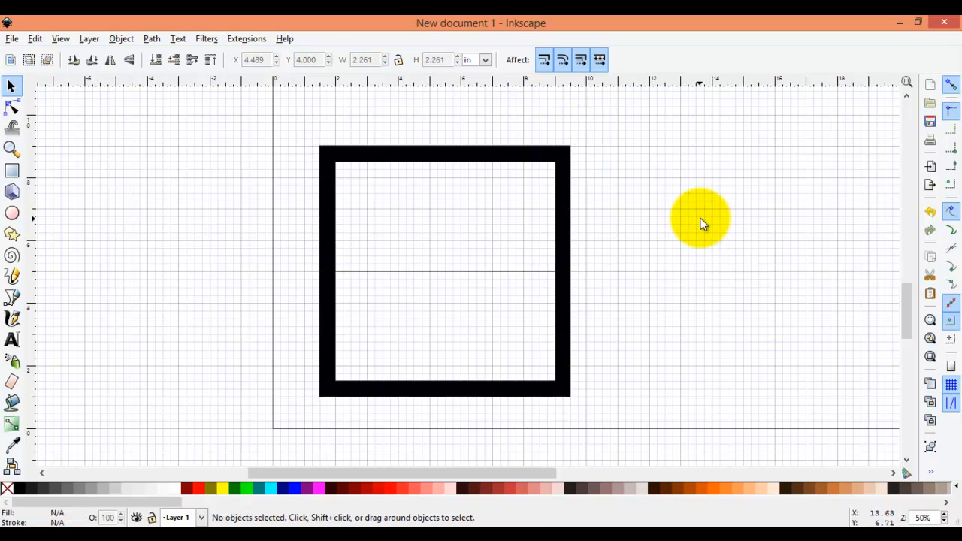
- Select the frame and delete it
scroll(736, 226, "up", 2)
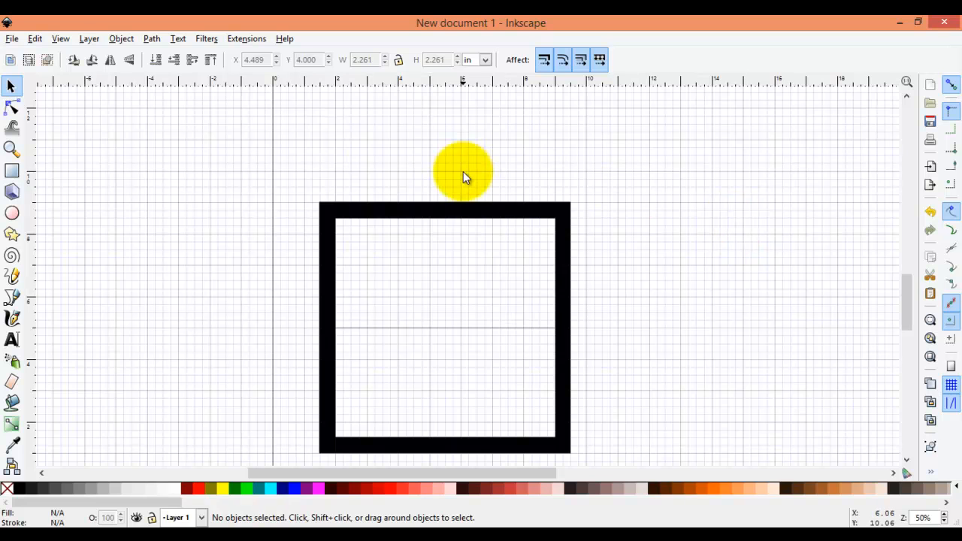
left_click(467, 213)
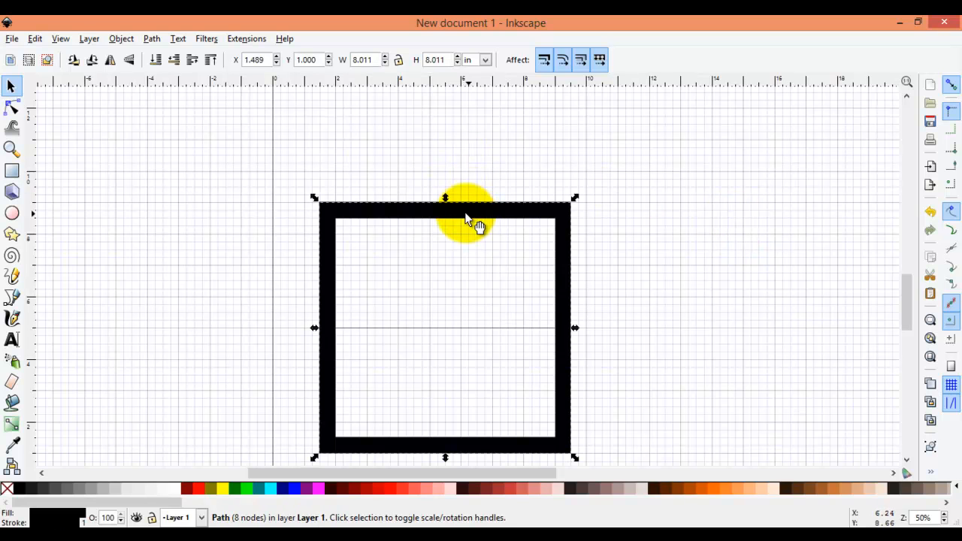
left_click(34, 39)
left_click(55, 112)
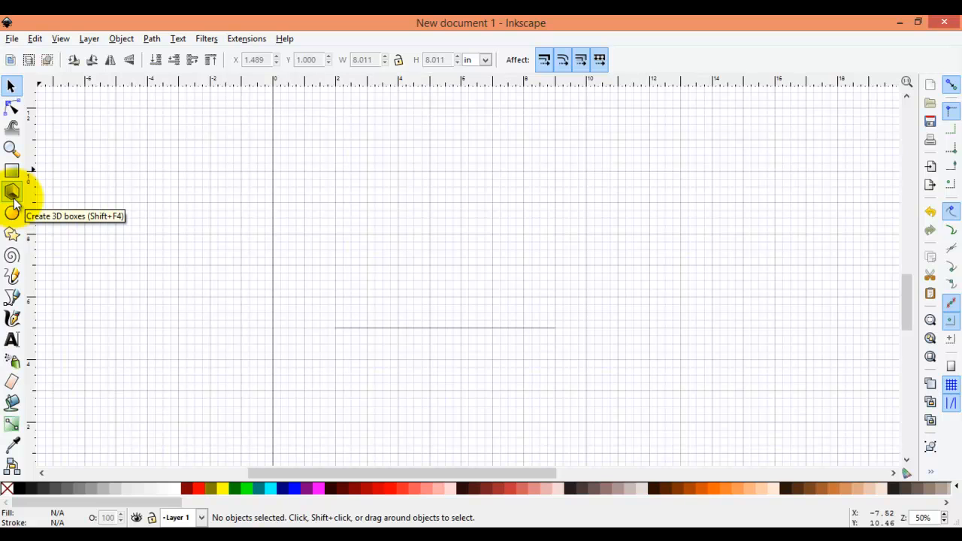
- Draw a closed square path about 4 by 4 inches with the Bezier tool, snapping each corner to grid intersections
left_click(9, 300)
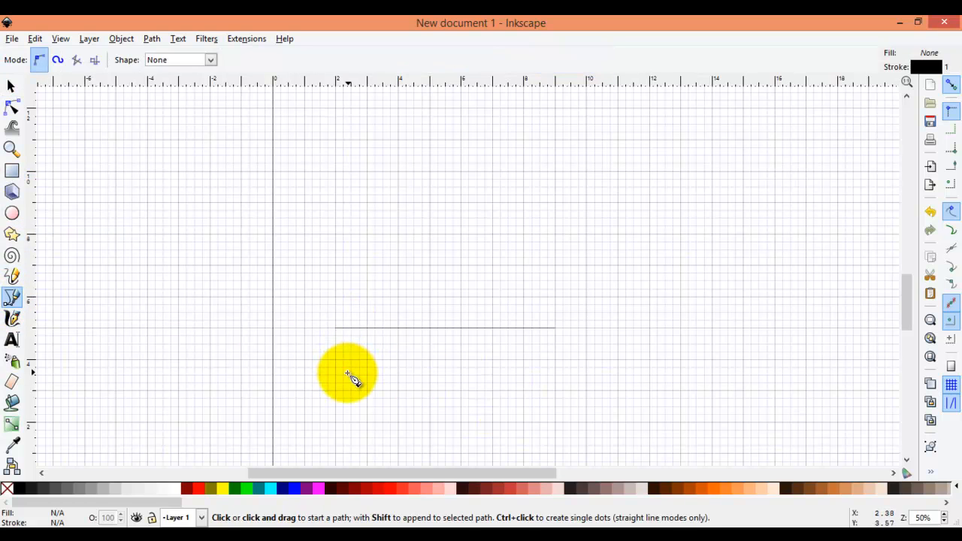
scroll(369, 407, "down", 3)
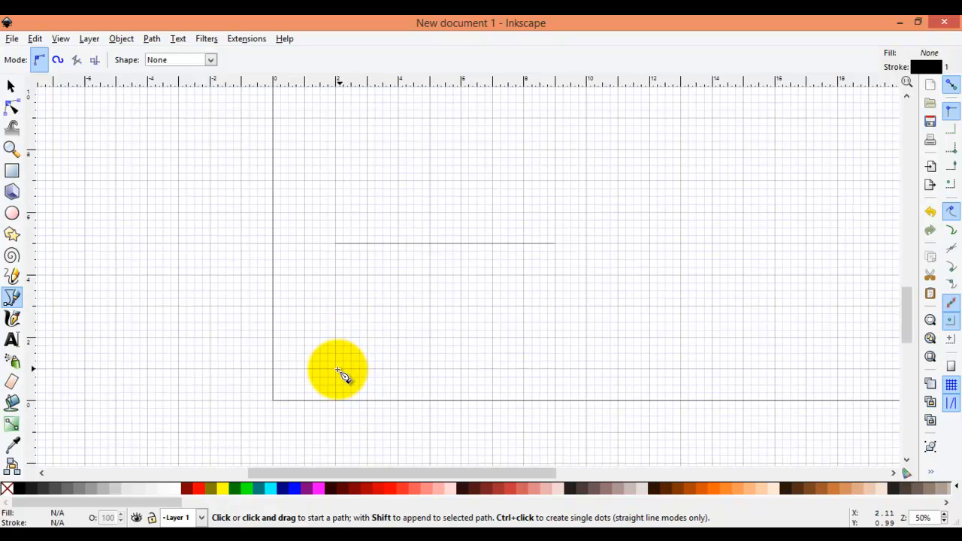
left_click(336, 369)
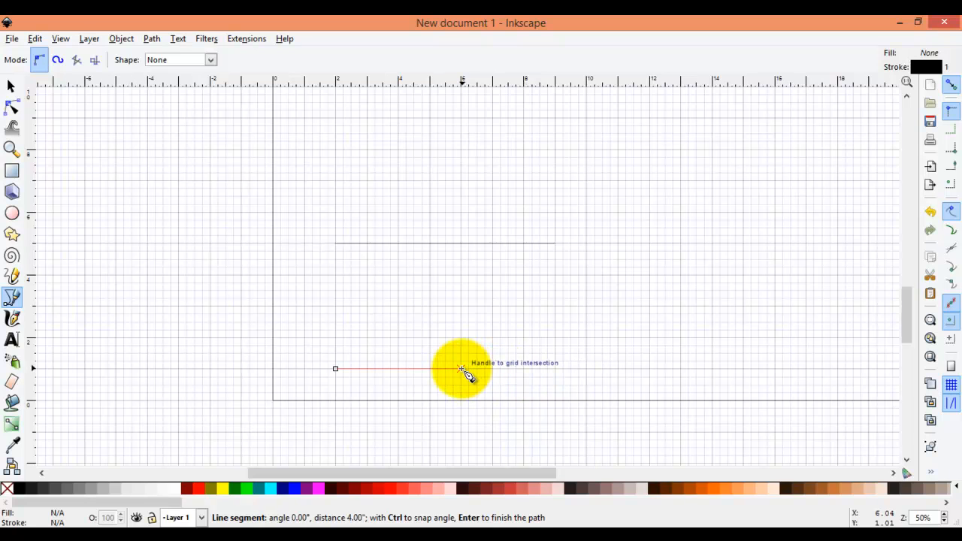
left_click(461, 243)
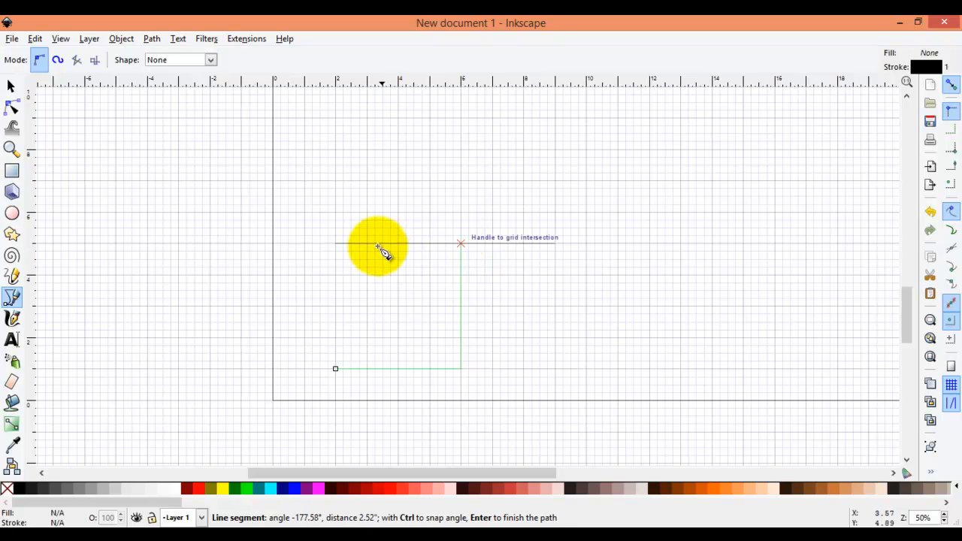
left_click(336, 243)
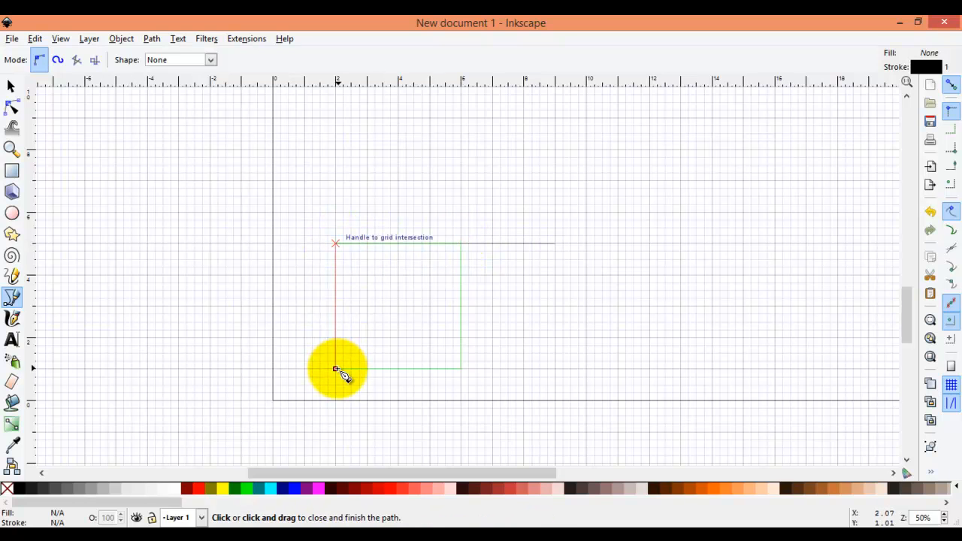
left_click(335, 369)
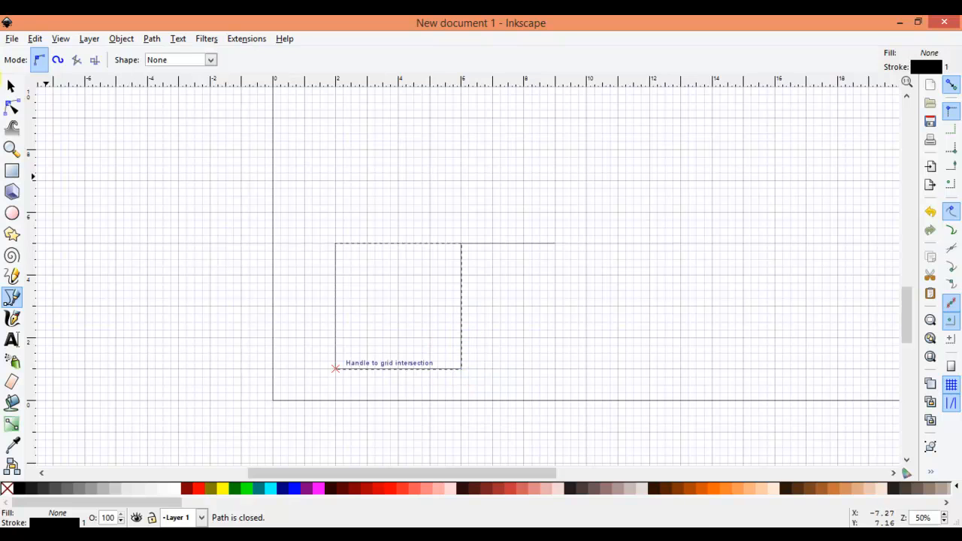
- Select the leftover horizontal line and delete it
left_click(18, 86)
left_click(533, 245)
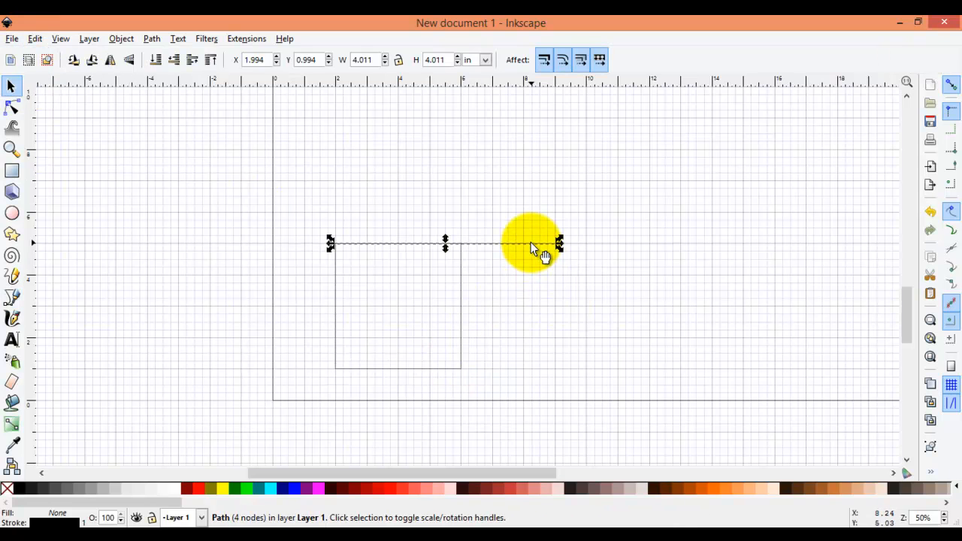
left_click(35, 39)
left_click(56, 112)
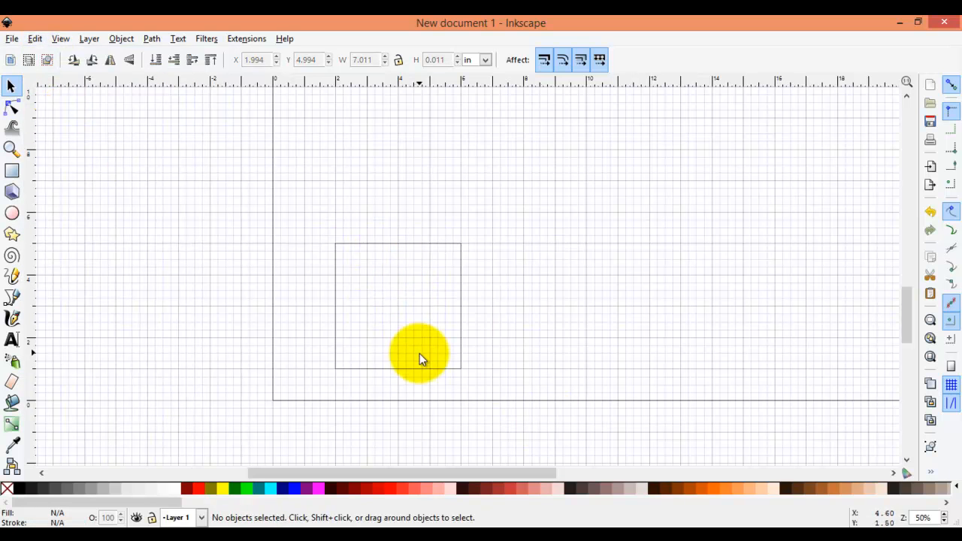
- Inspect the square path's nodes with the Node tool, selecting individual corner nodes and the top pair
left_click(10, 111)
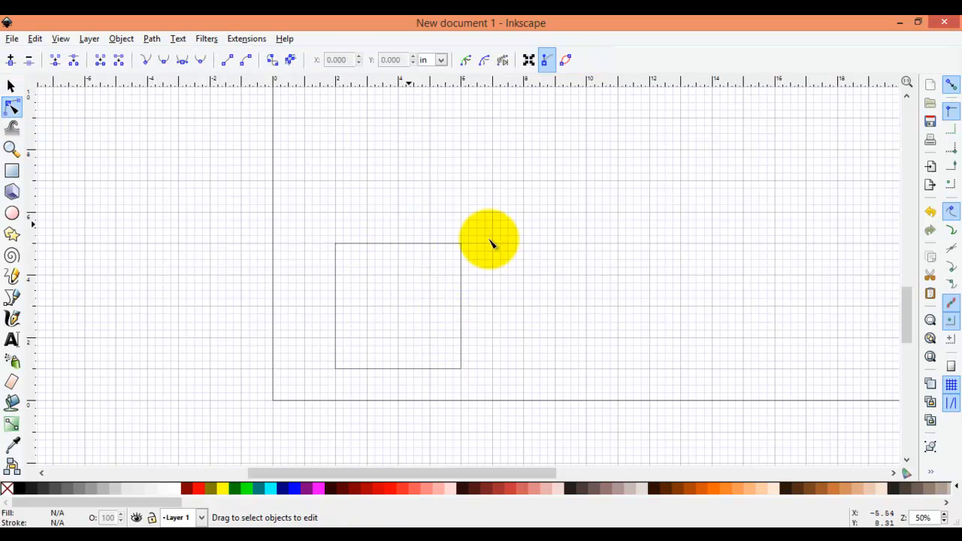
left_click(425, 248)
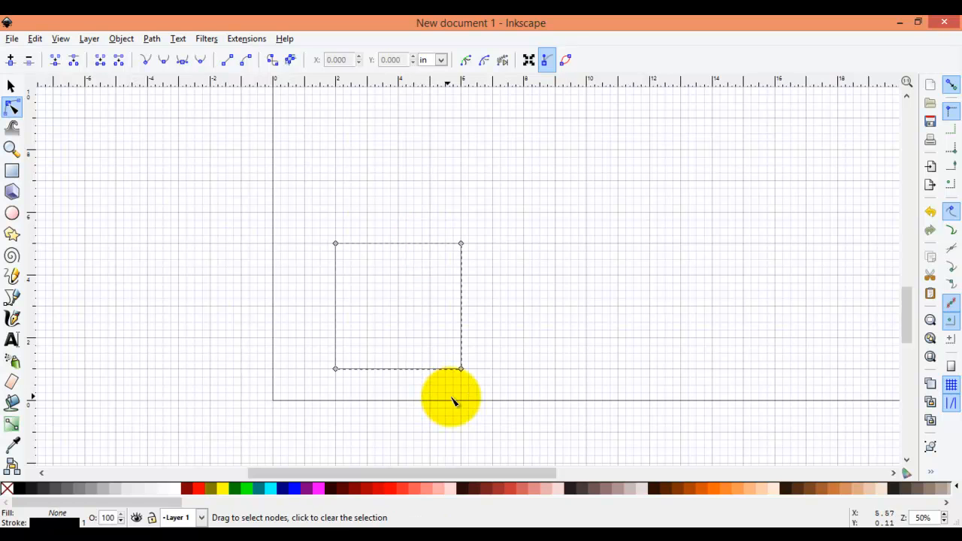
left_click(11, 86)
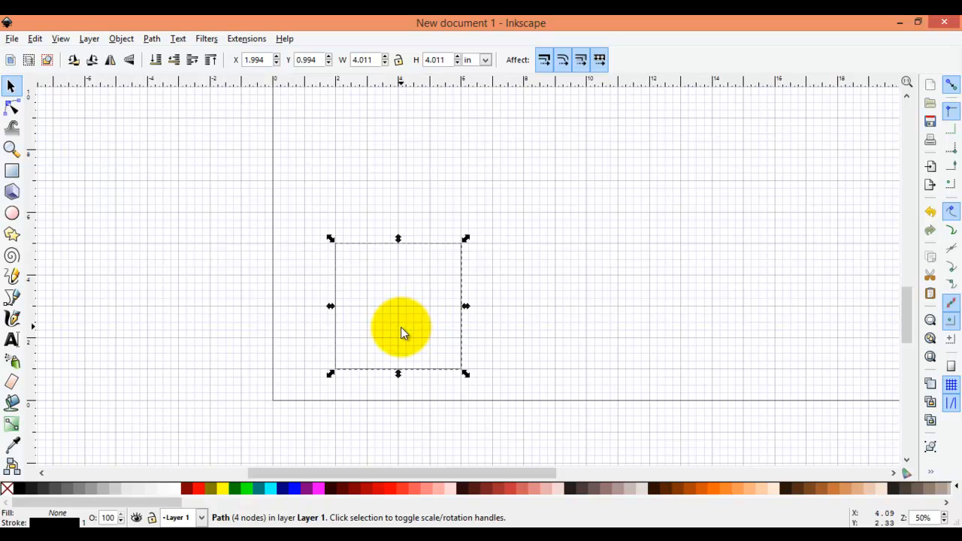
scroll(401, 327, "down", 2)
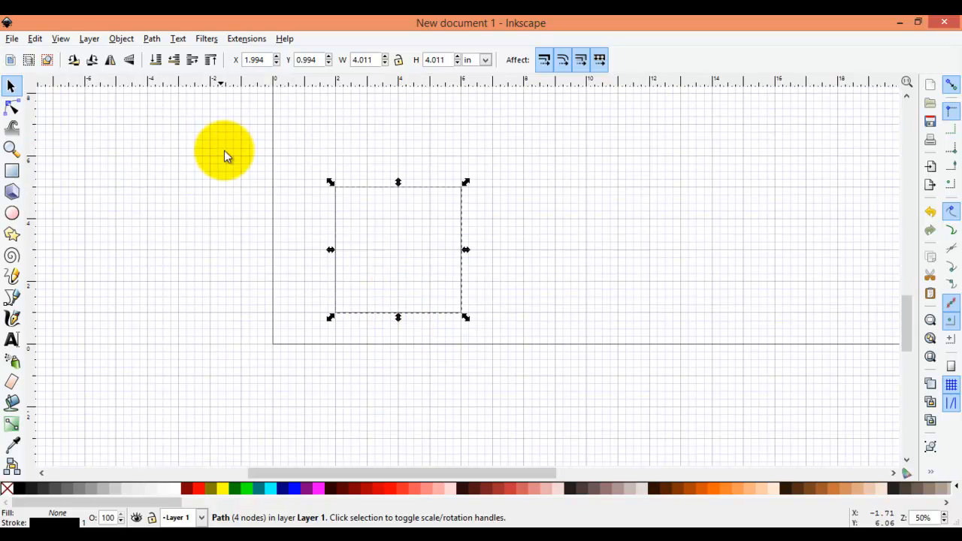
left_click(12, 109)
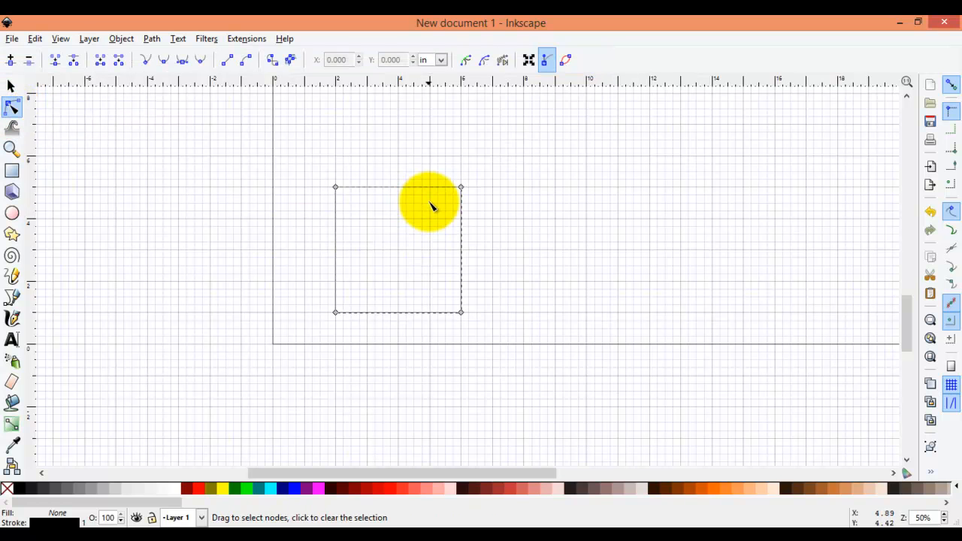
left_click(447, 187)
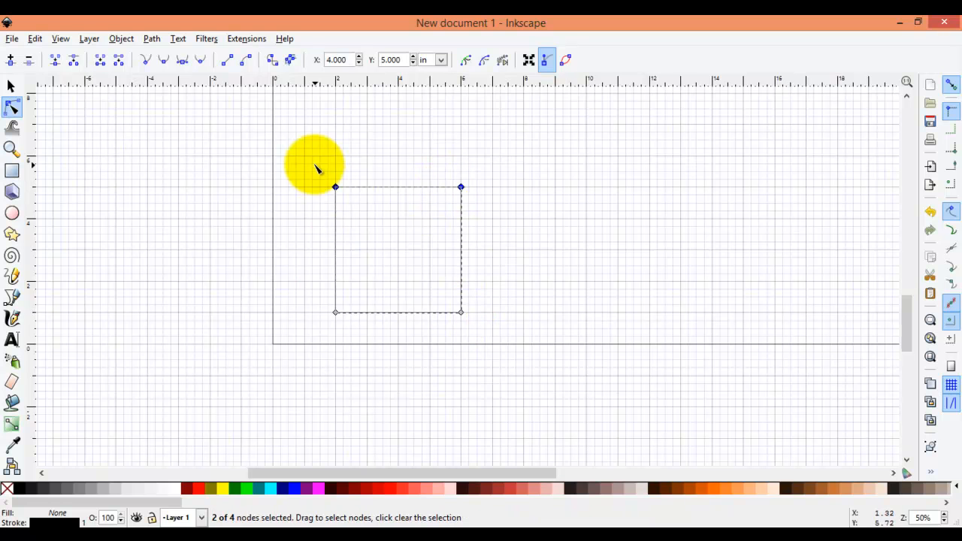
left_click(336, 313)
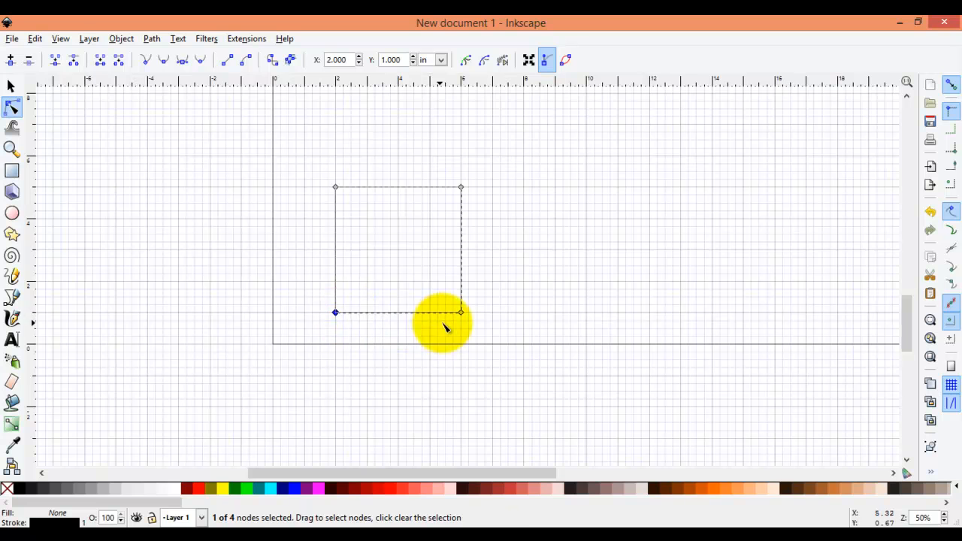
left_click(381, 195)
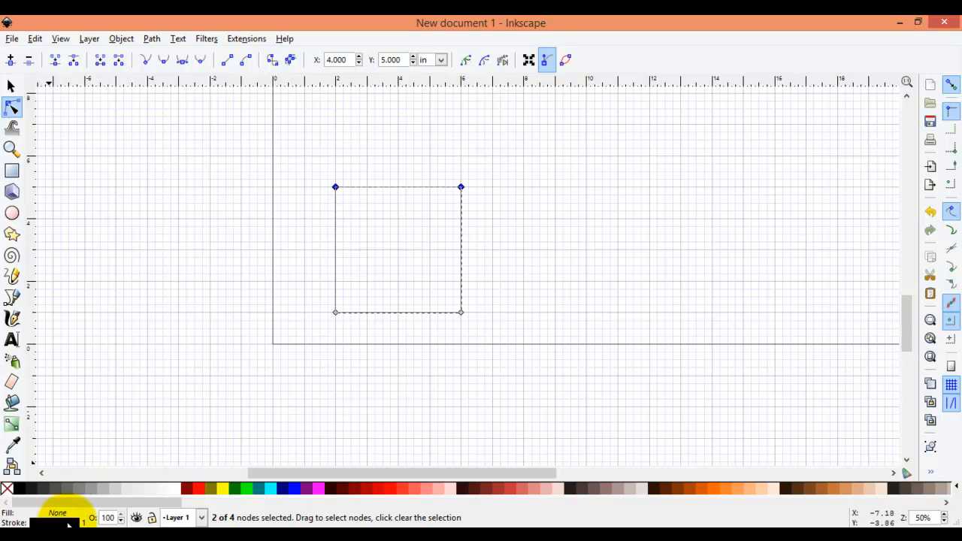
- Open the stroke style settings and set the square path's stroke width to 0.5 inches
left_click(66, 523)
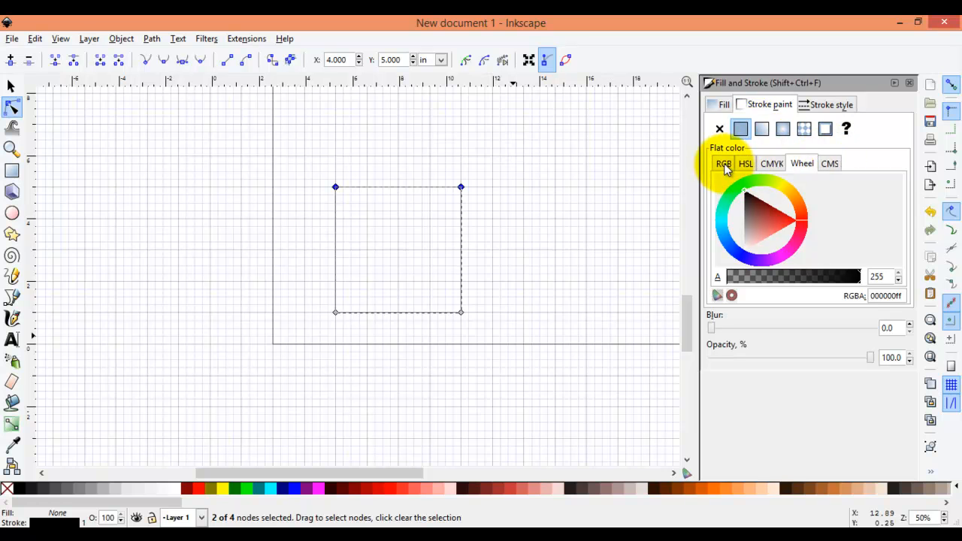
left_click(824, 111)
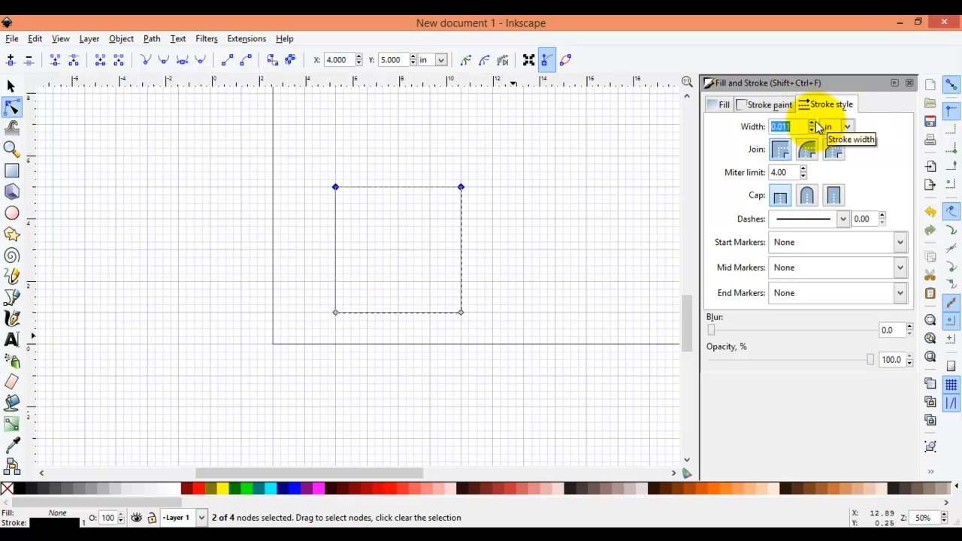
left_click(812, 124)
left_click(811, 124)
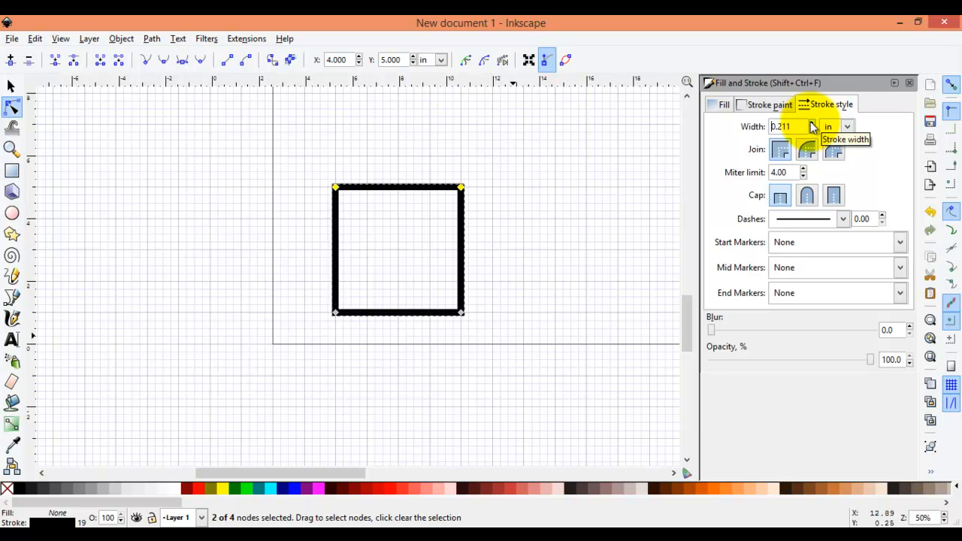
double_click(798, 127)
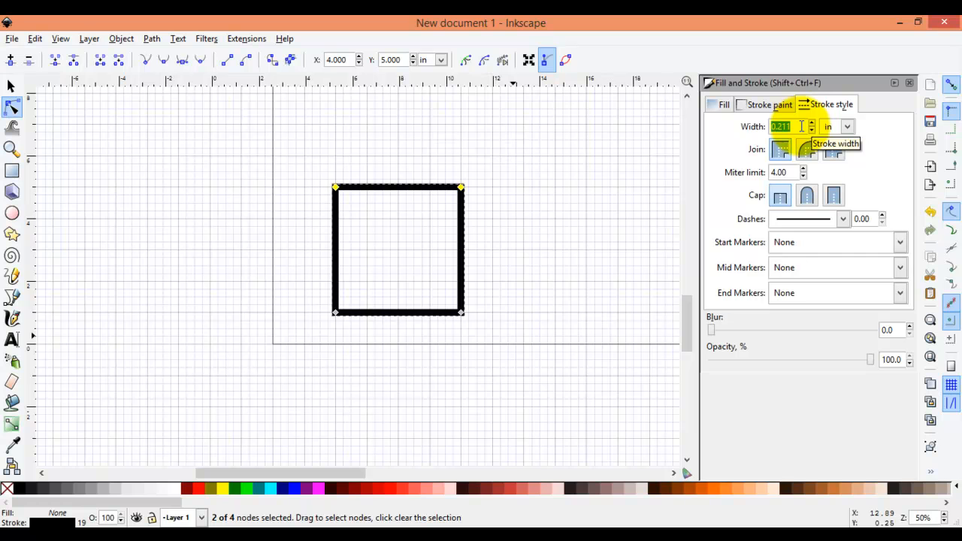
type(".")
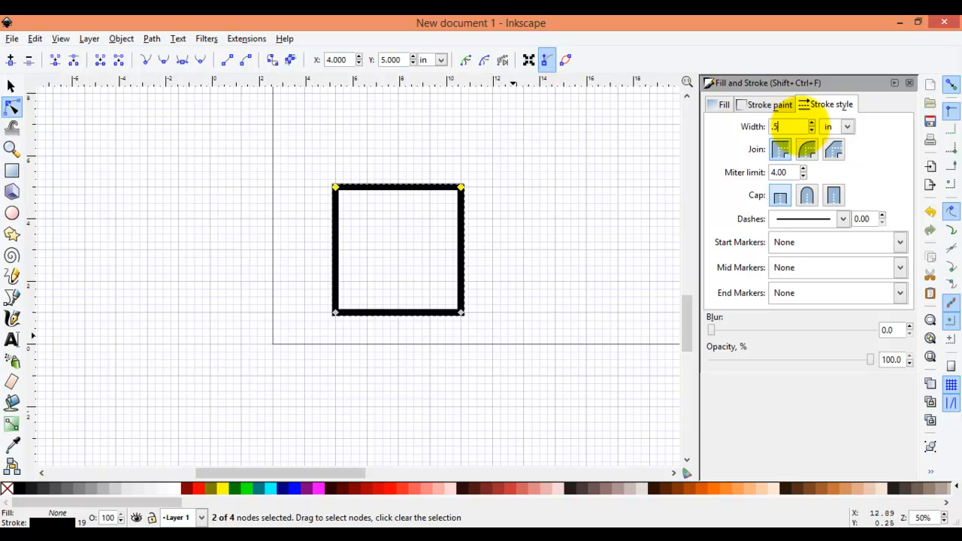
type("5")
key("Return")
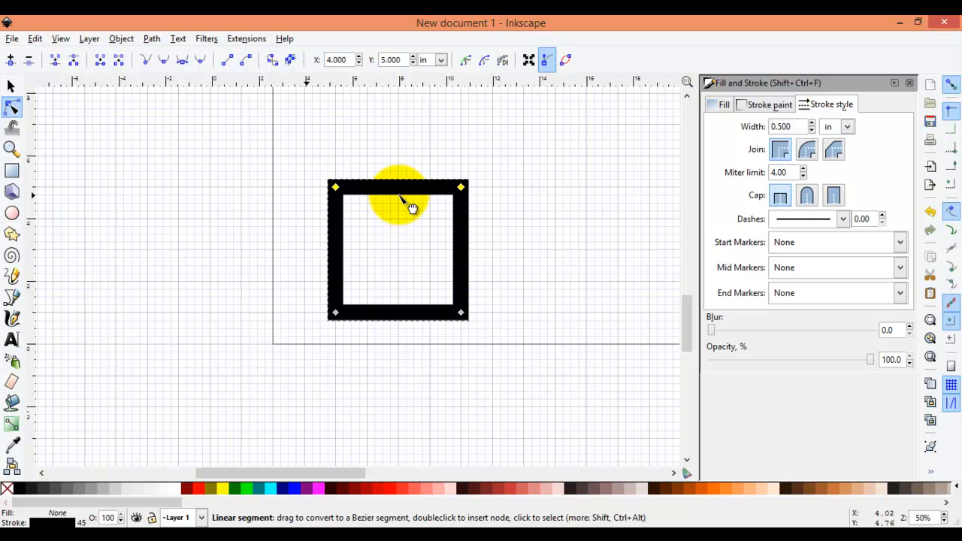
- Try the round join and then set the stroke's corner join to bevel
left_click(460, 313, "shift")
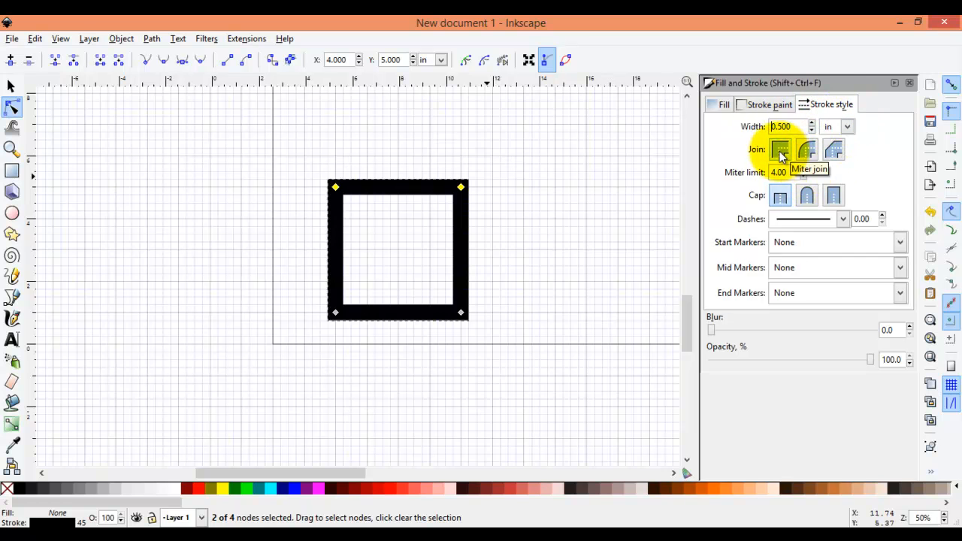
left_click(809, 151)
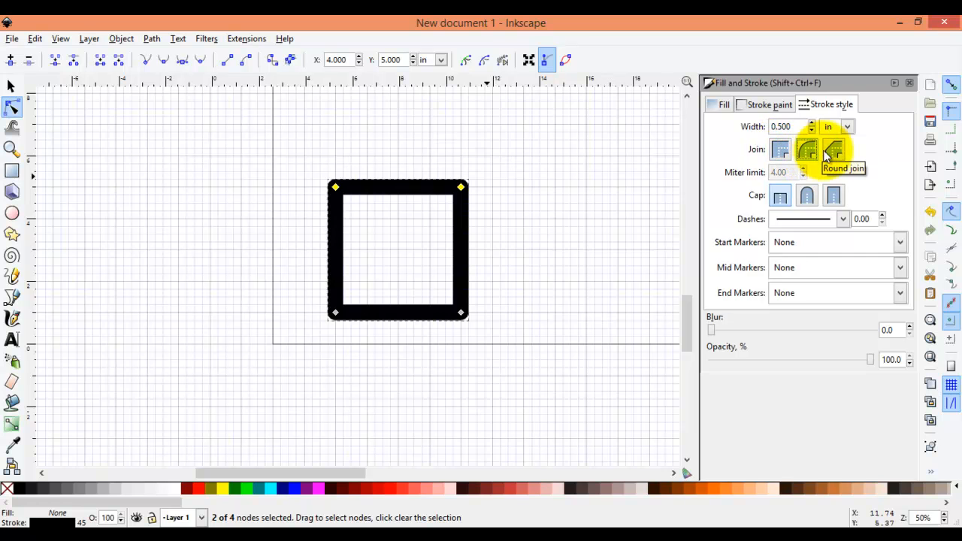
left_click(835, 151)
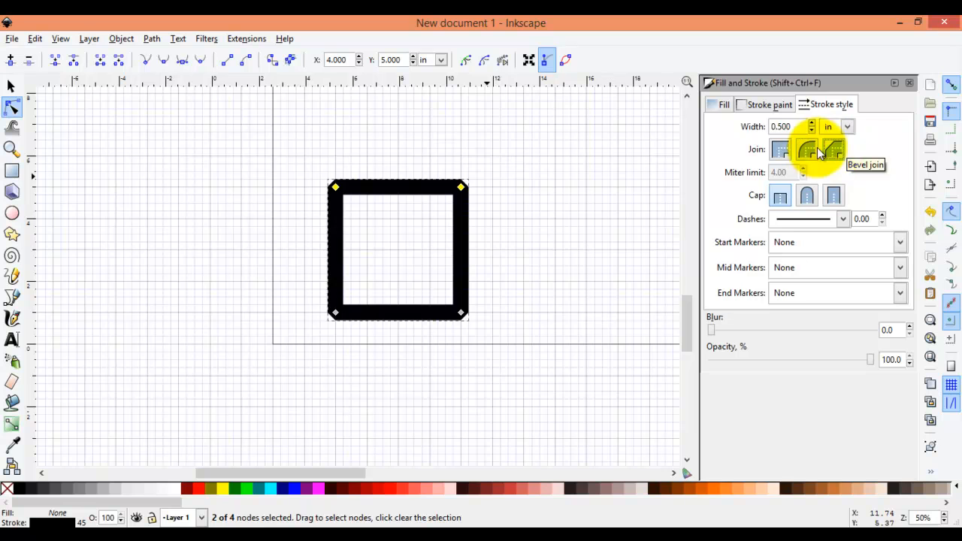
- Set the square's corner join back to miter, close the Fill and Stroke dialog, and convert the square's stroke to a path
left_click(784, 153)
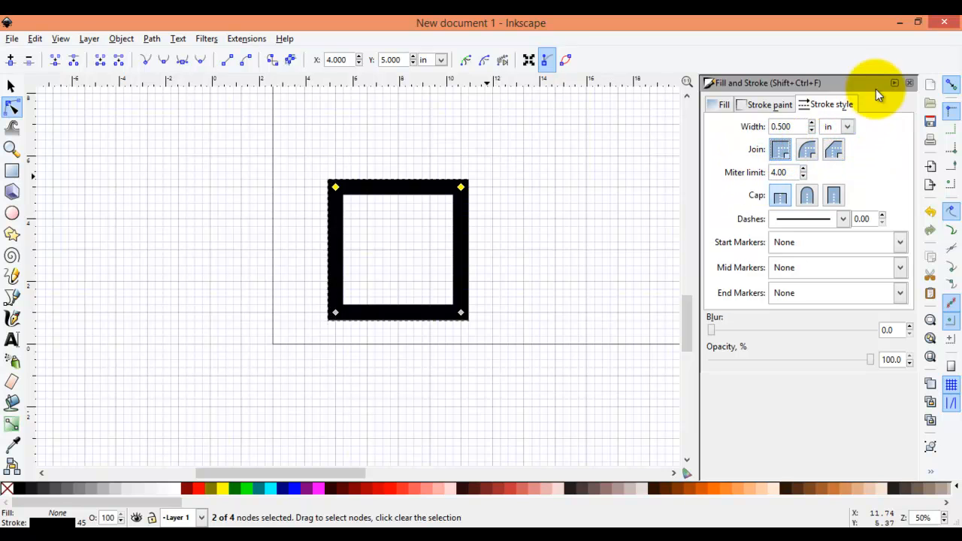
left_click(911, 84)
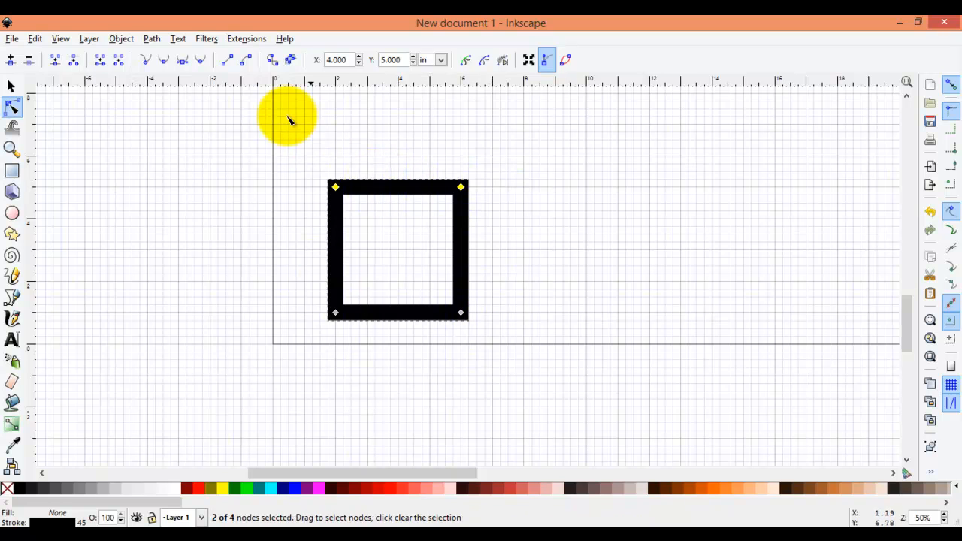
left_click(270, 60)
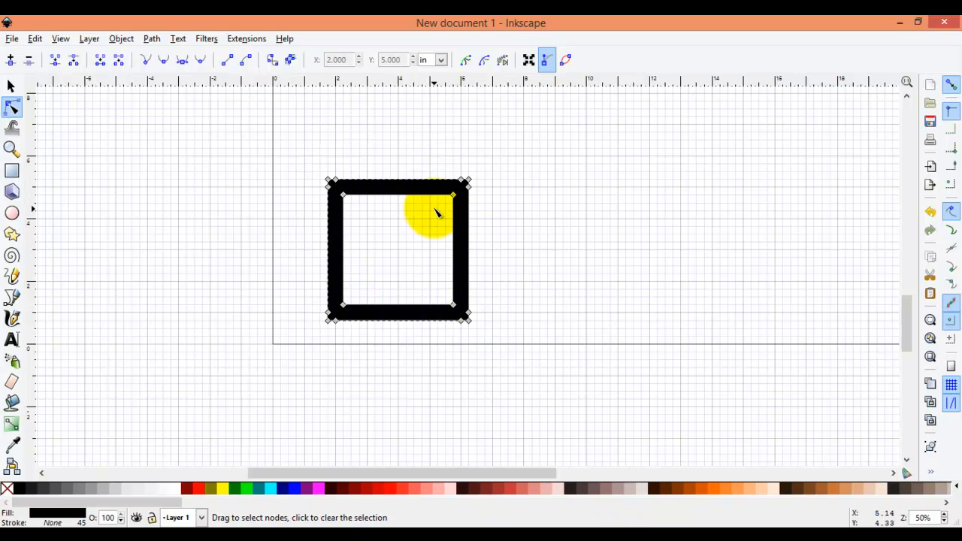
- Draw an S-shaped Bezier curve about 8 by 5 inches, starting on the page's lower edge and snapping handles to the grid
key("Escape")
key("b")
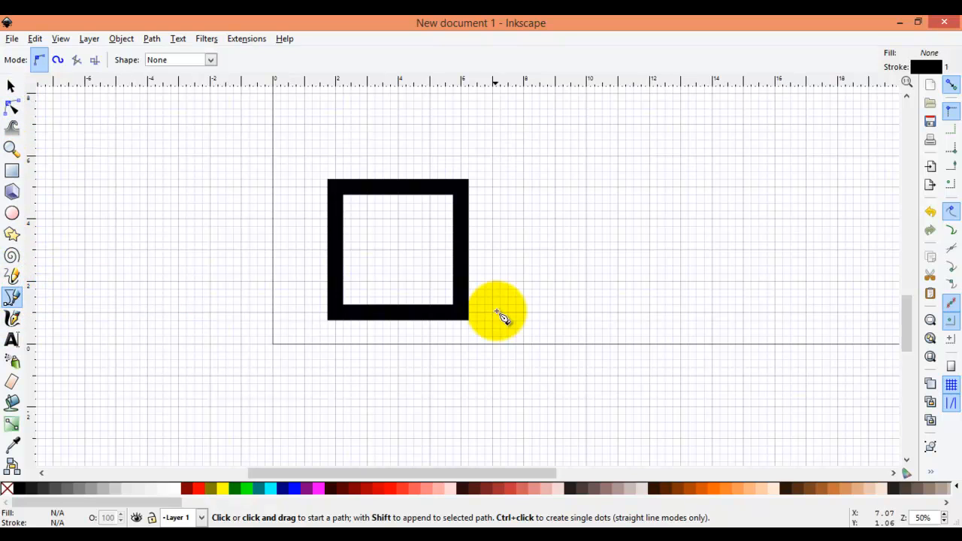
left_click(532, 343)
left_click_drag(609, 265, 634, 179)
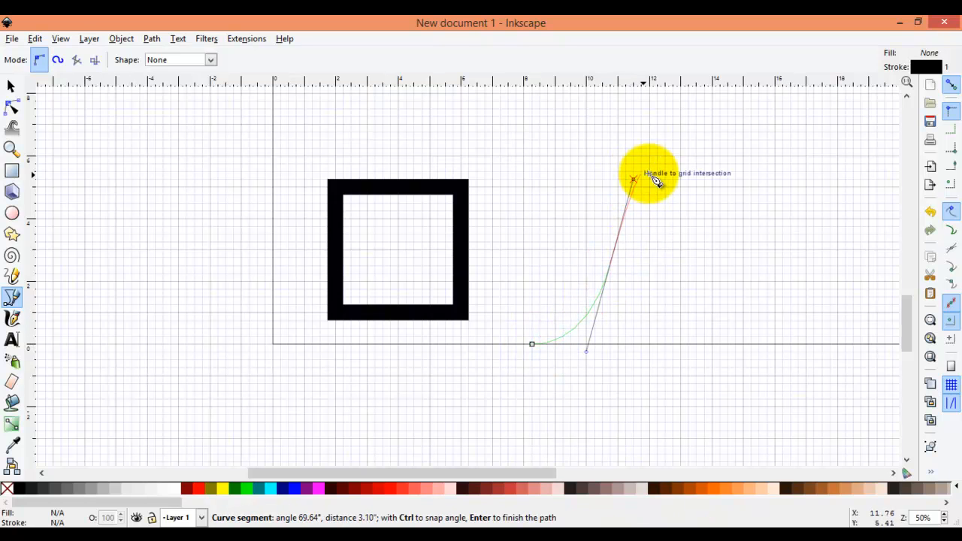
left_click(696, 187)
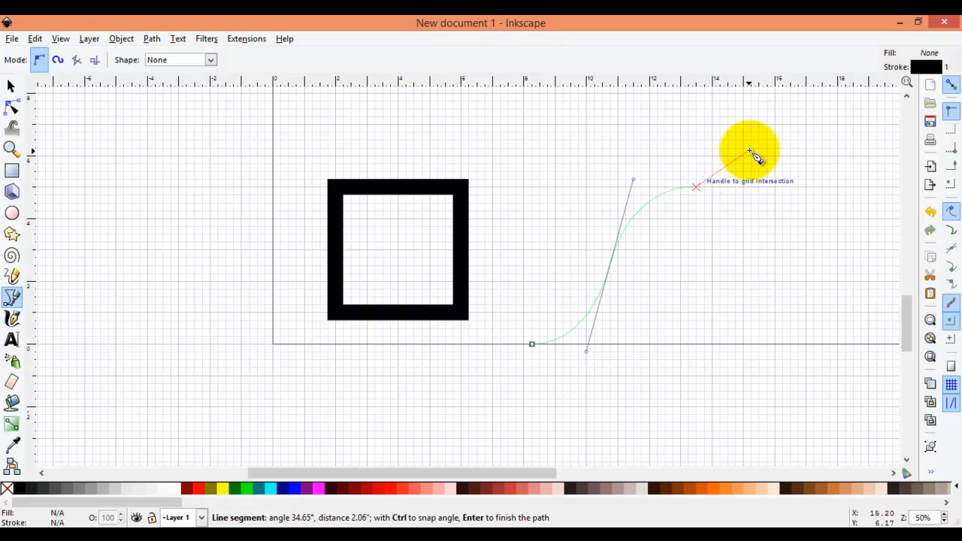
left_click_drag(785, 189, 806, 172)
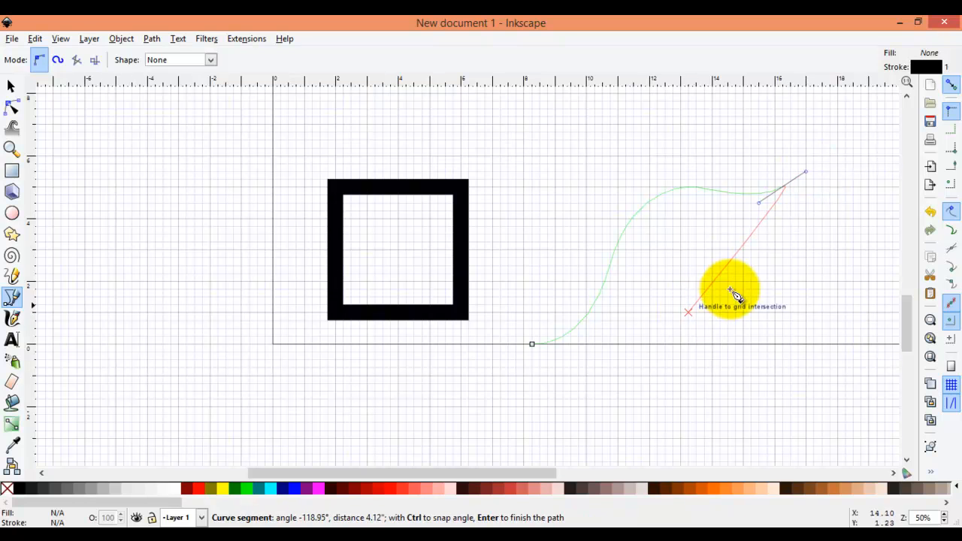
key("Return")
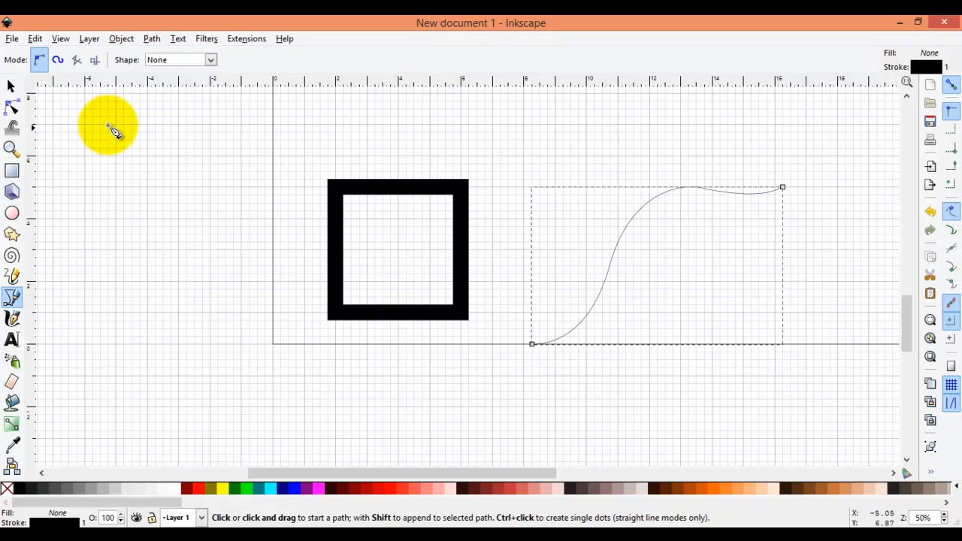
- Open the curve's stroke style settings and raise its stroke width to 1.011 inches
left_click(55, 524)
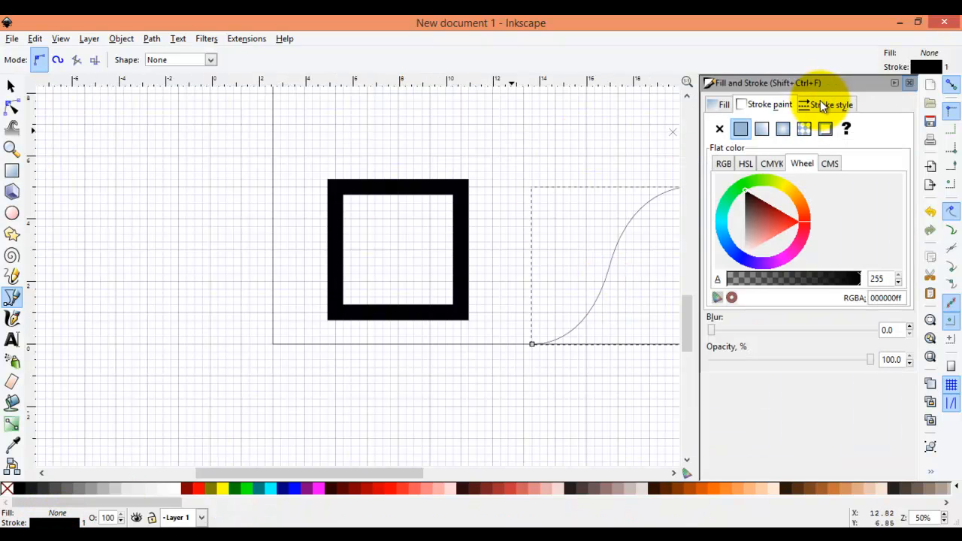
left_click(825, 104)
left_click(812, 124)
left_click(811, 124)
left_click(812, 124)
left_click(811, 124)
left_click(812, 124)
left_click(811, 124)
left_click(812, 124)
left_click(812, 124)
left_click(812, 124)
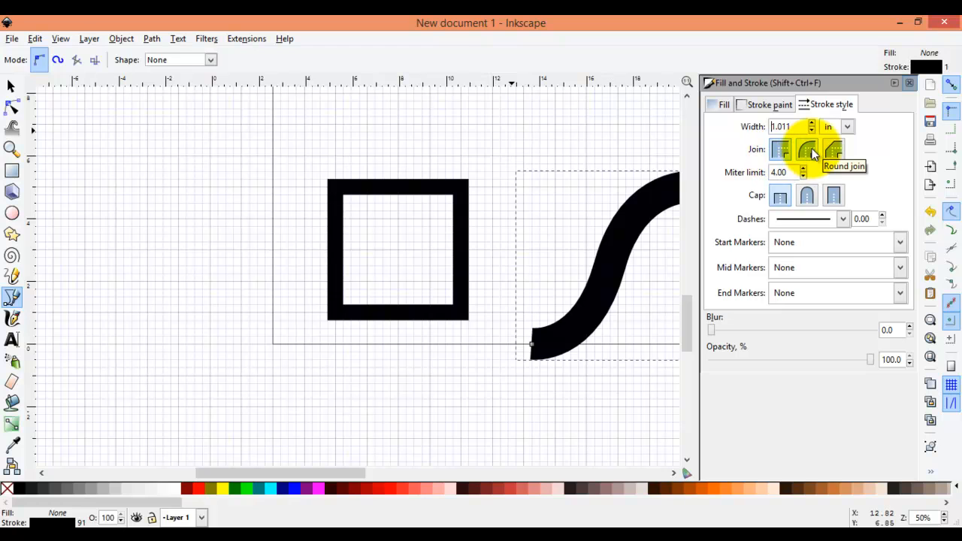
- Give the curve a miter join and round caps, then close the Fill and Stroke dialog
left_click(809, 152)
left_click(780, 151)
left_click(808, 197)
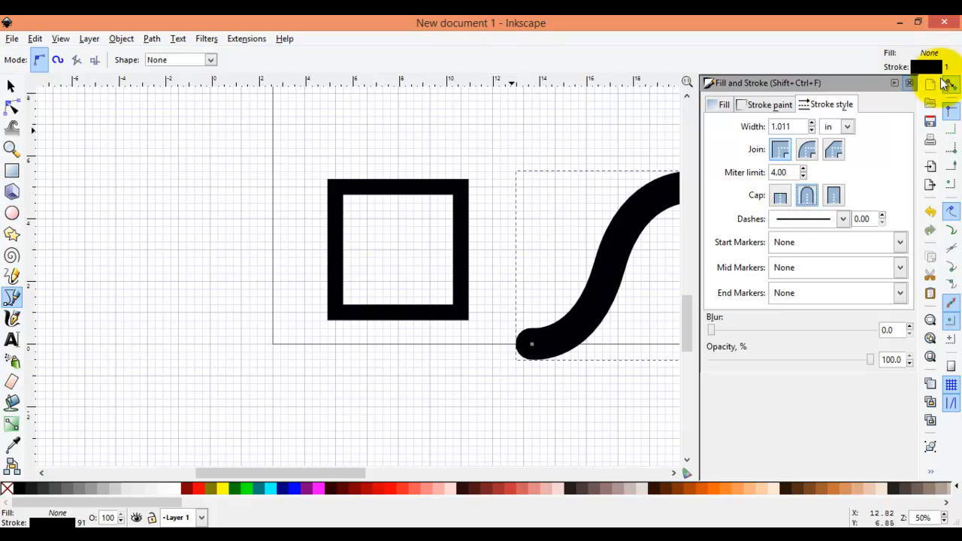
left_click(910, 85)
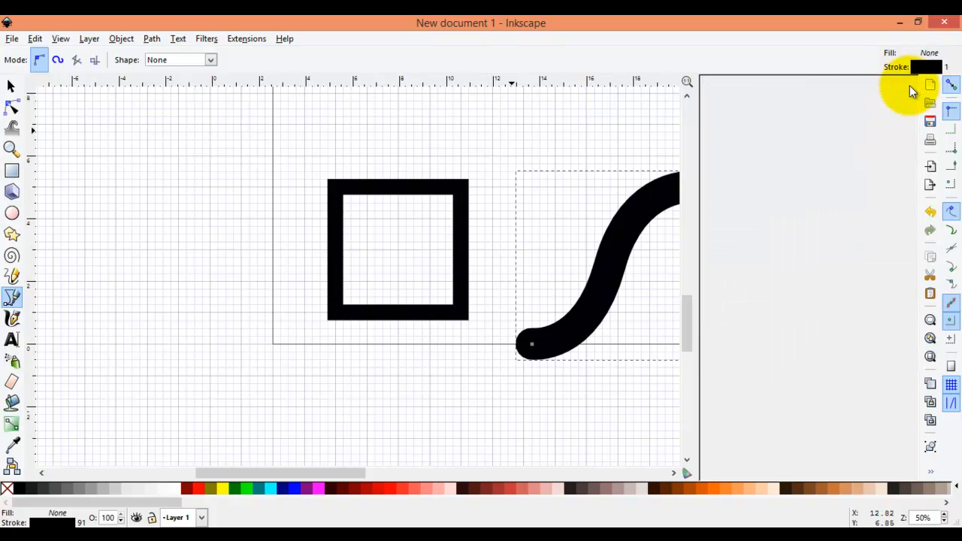
- Convert the curve's stroke into a filled outline path with the Node tool
left_click(12, 87)
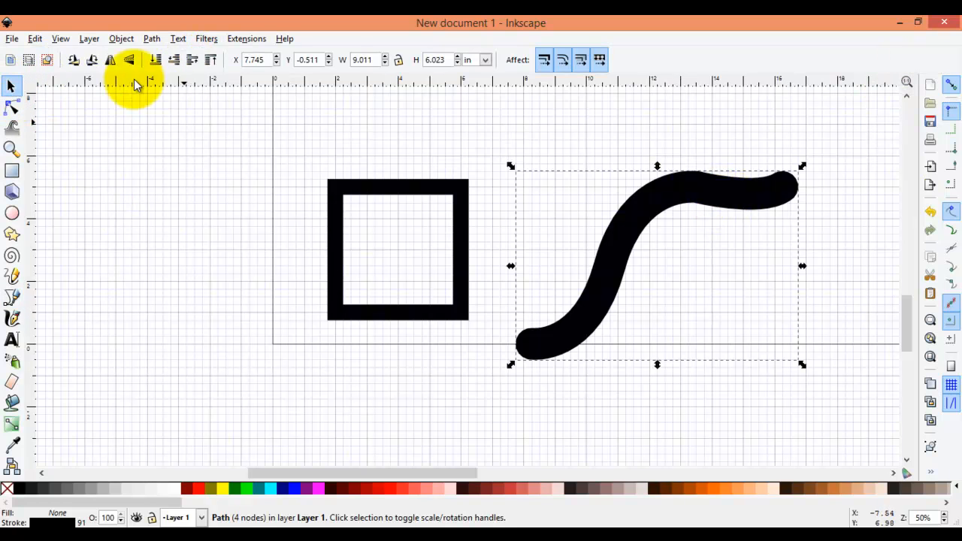
left_click(13, 109)
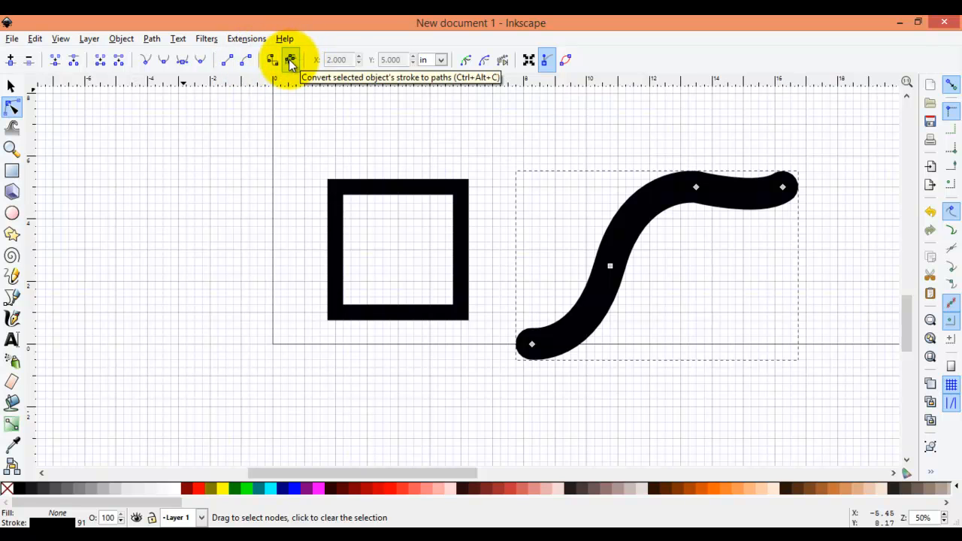
left_click(288, 60)
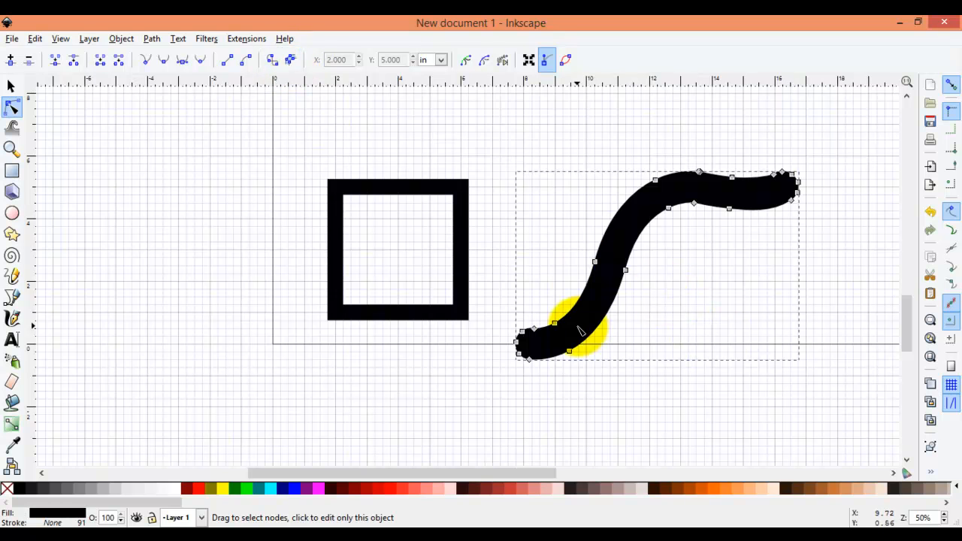